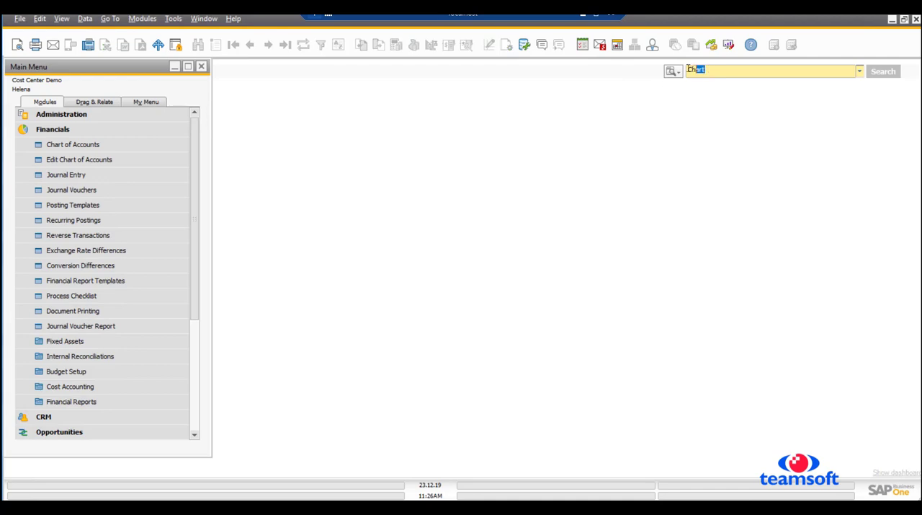
- Open the Chart of Accounts from the Financials module and reposition its window beside the search suggestions
key(BackSpace)
text(chart)
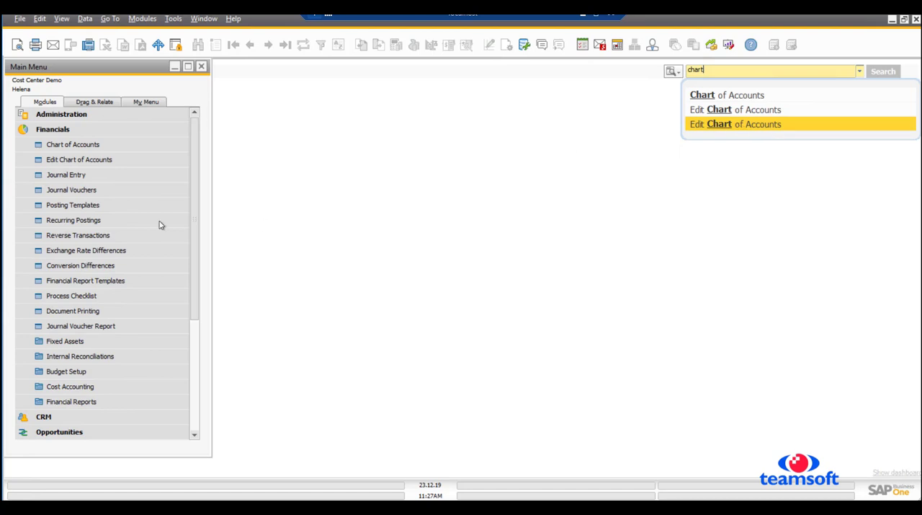
click(70, 146)
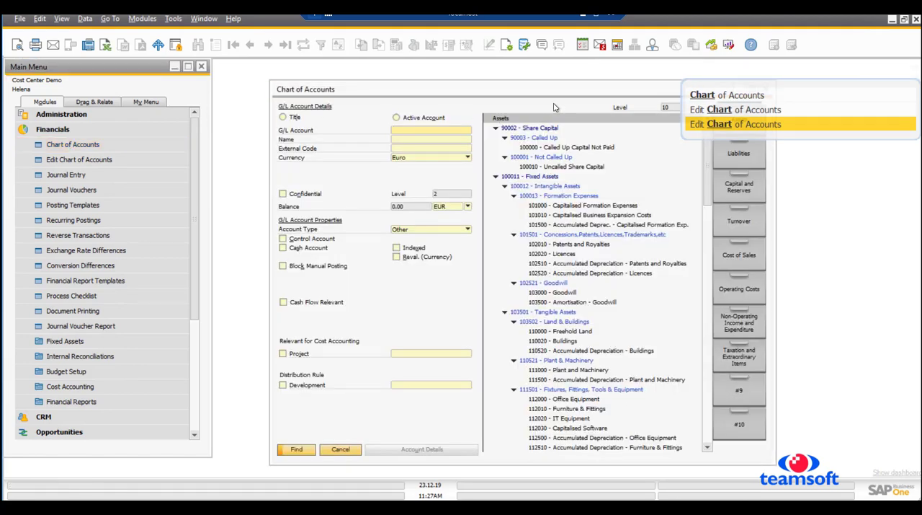
drag(537, 81, 387, 80)
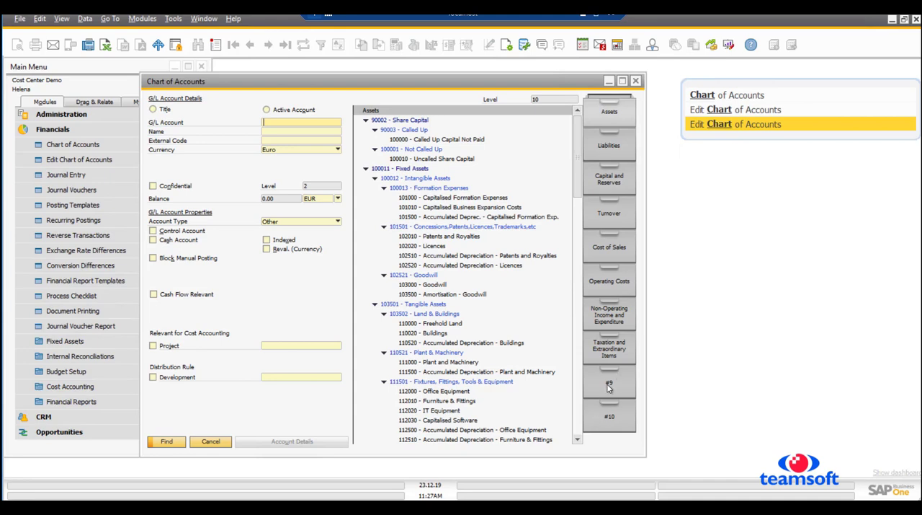
- Show the Liabilities drawer with Current Liabilities collapsed, and view the details of the Liabilities and Current Liabilities titles
click(609, 145)
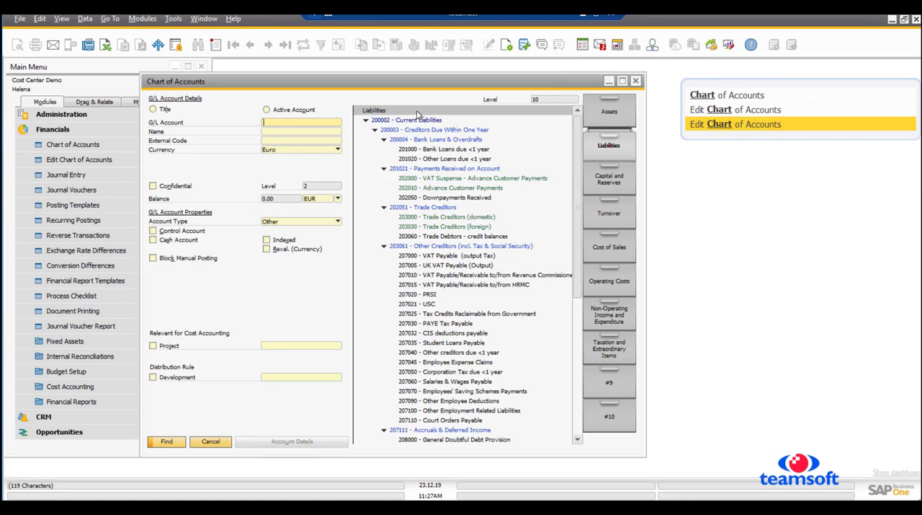
click(366, 121)
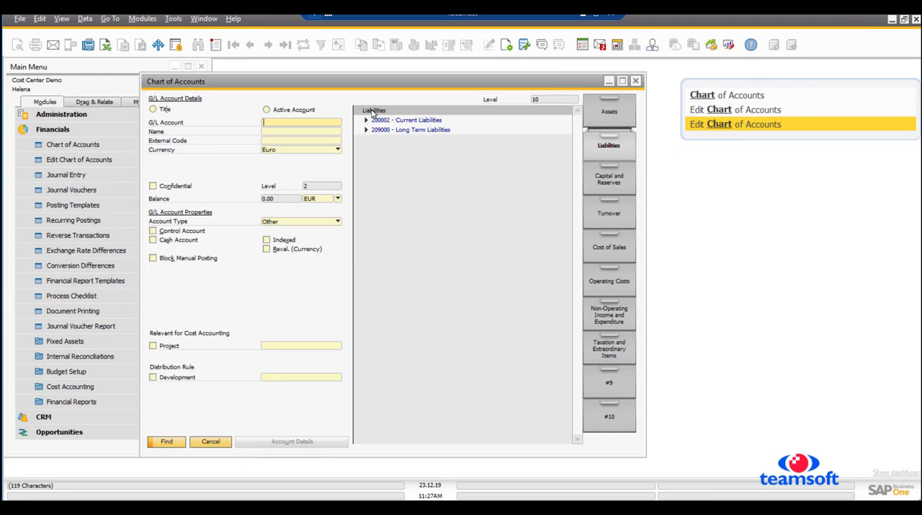
click(408, 112)
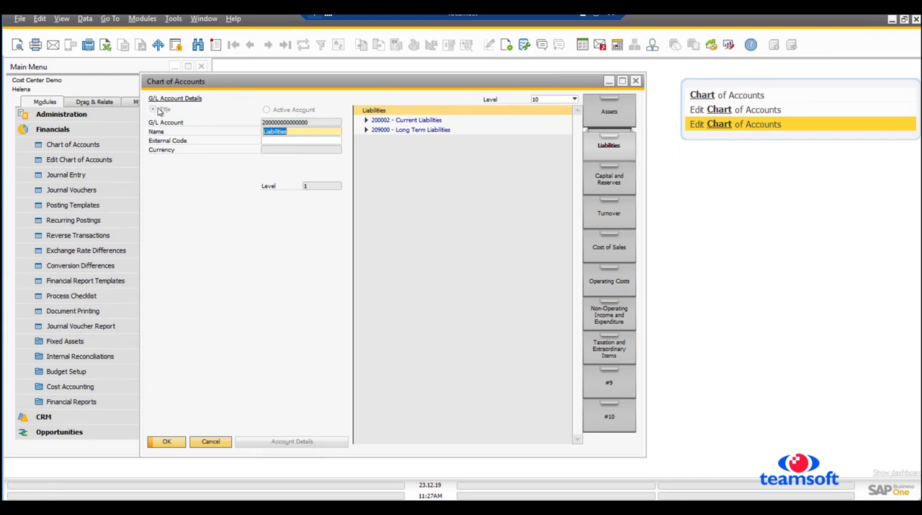
click(391, 125)
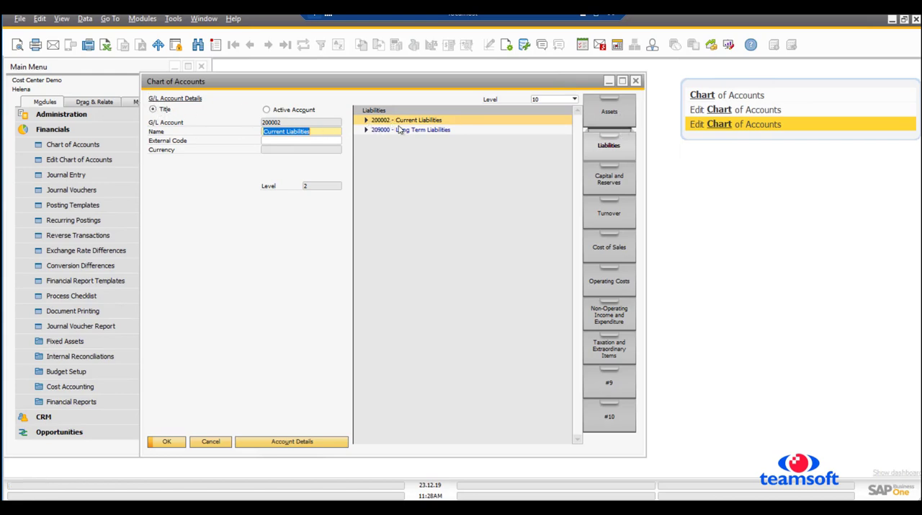
- Expand Current Liabilities down to Bank Loans & Overdrafts and view the details of the Bank Loans due <1 year account
click(366, 120)
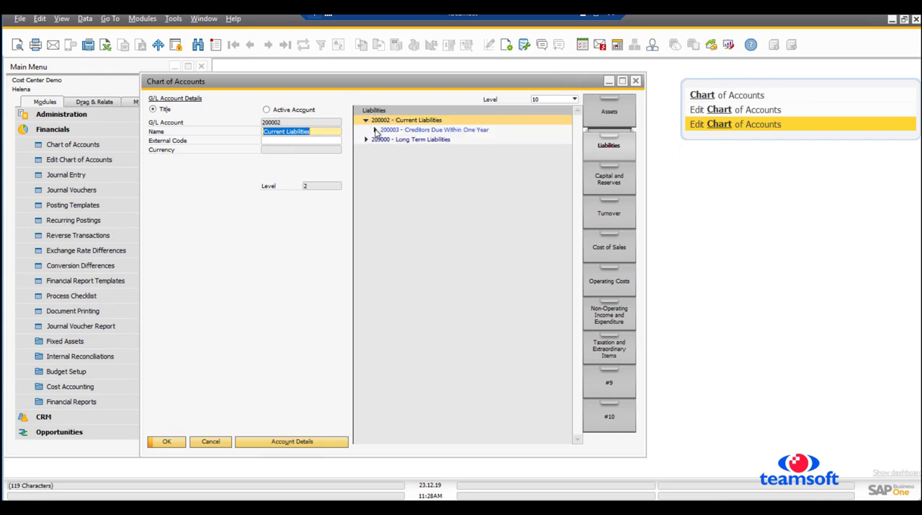
click(374, 130)
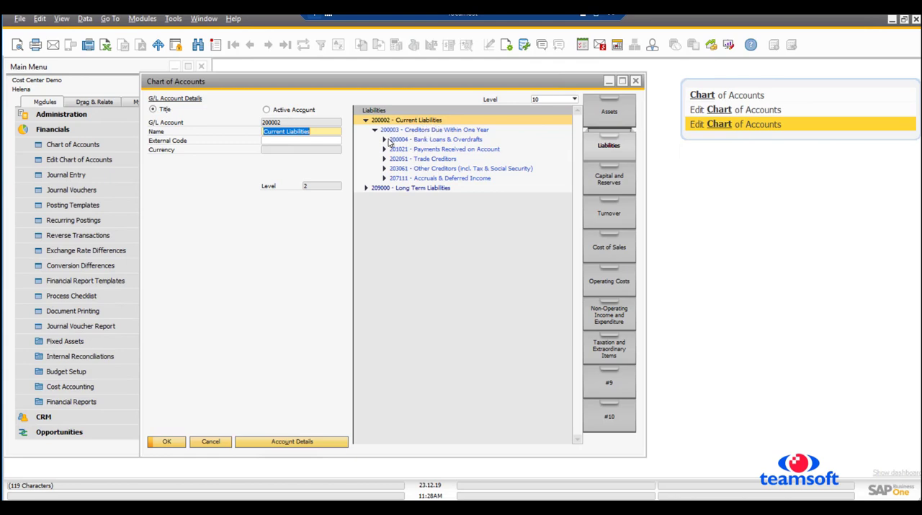
click(384, 139)
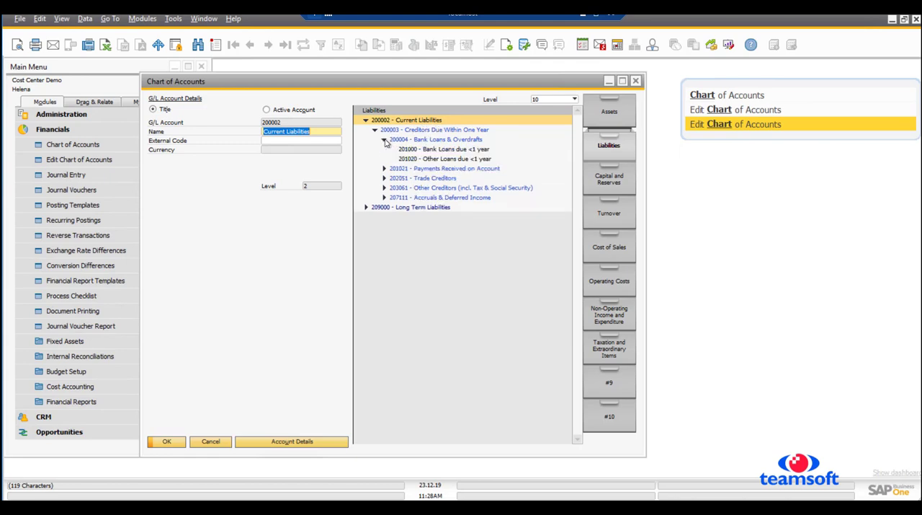
click(433, 141)
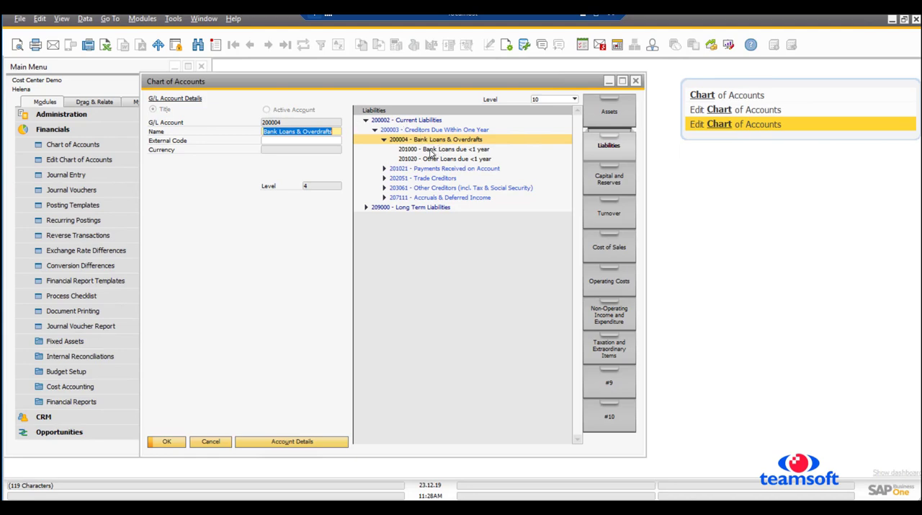
click(432, 149)
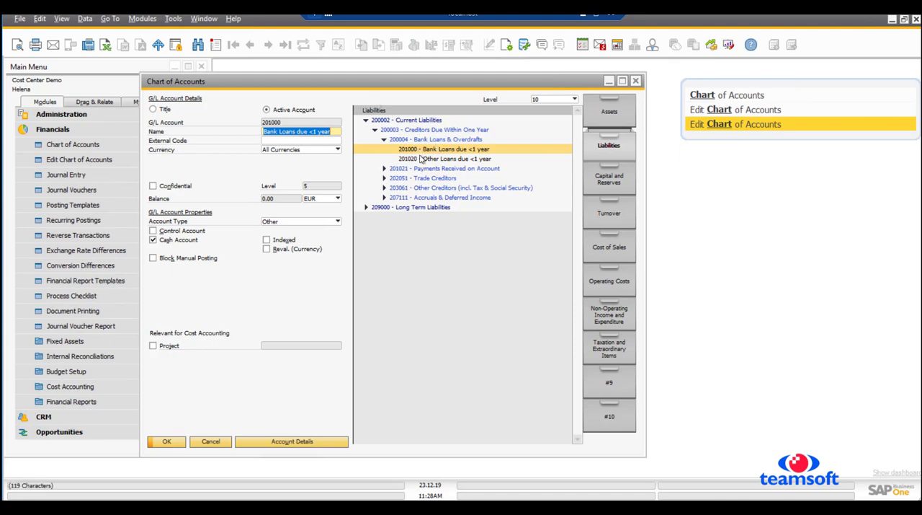
- Expand Payments Received on Account, and examine the external code field and currency options of Bank Loans due <1 year
click(384, 168)
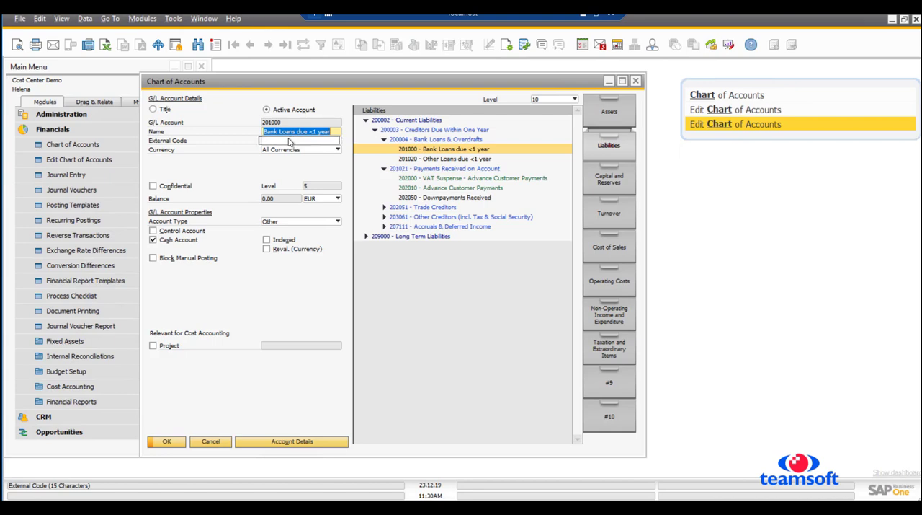
click(294, 141)
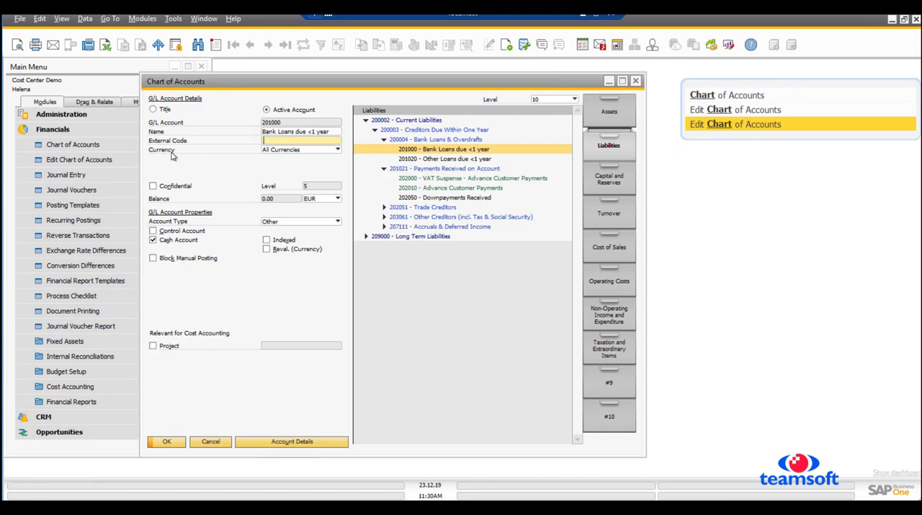
click(338, 150)
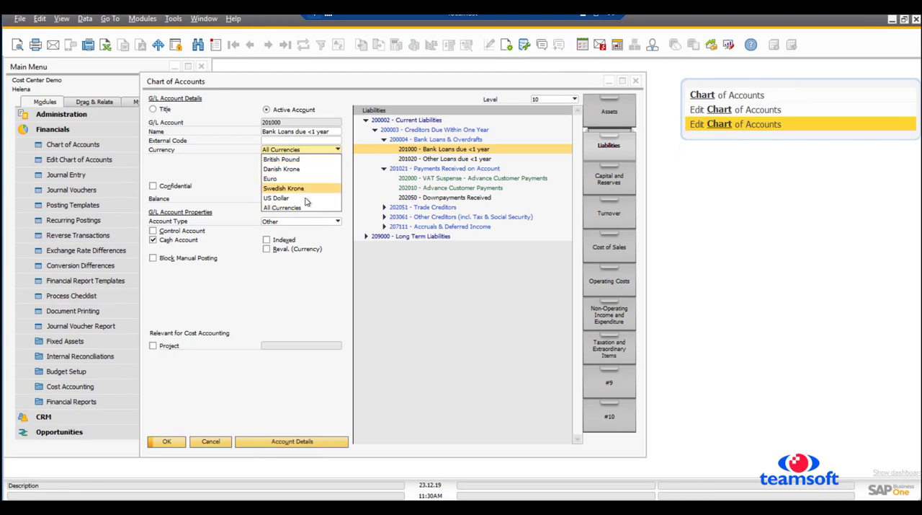
click(222, 171)
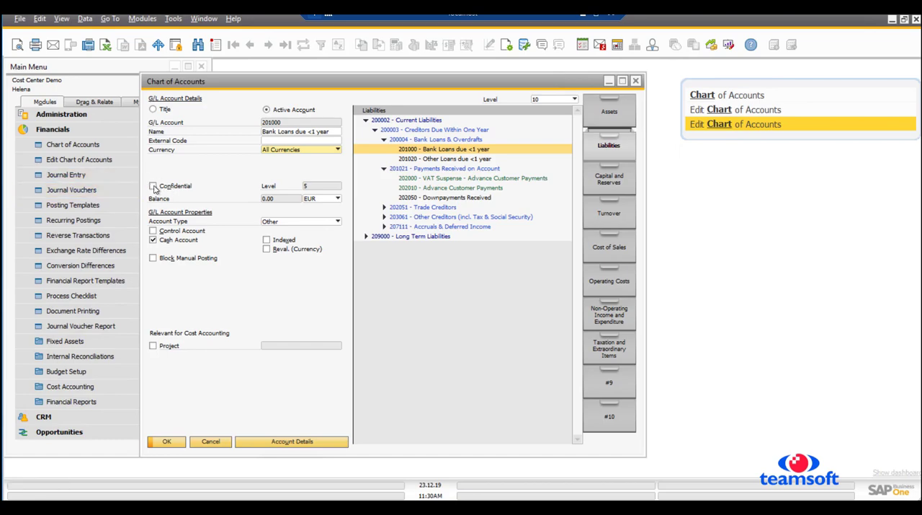
- Open General Authorizations from the Authorizations section of System Initialization in the Administration module
drag(395, 85, 497, 90)
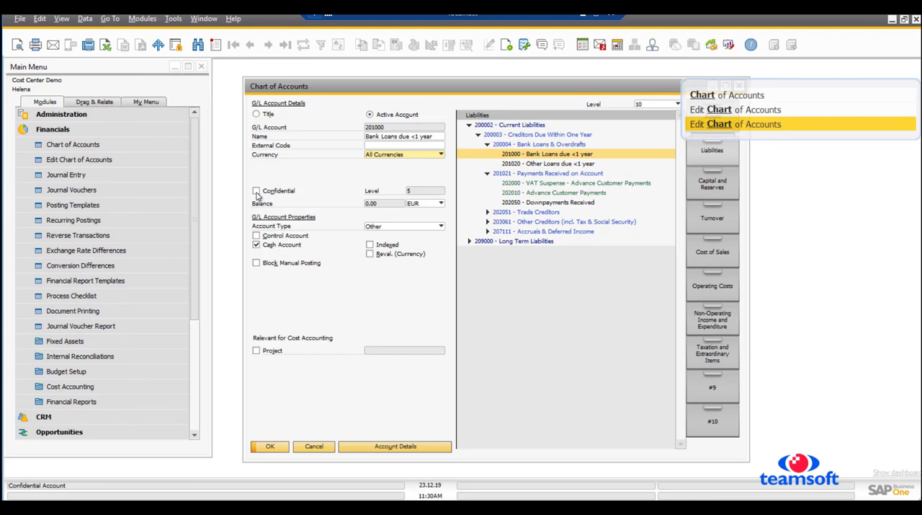
click(62, 117)
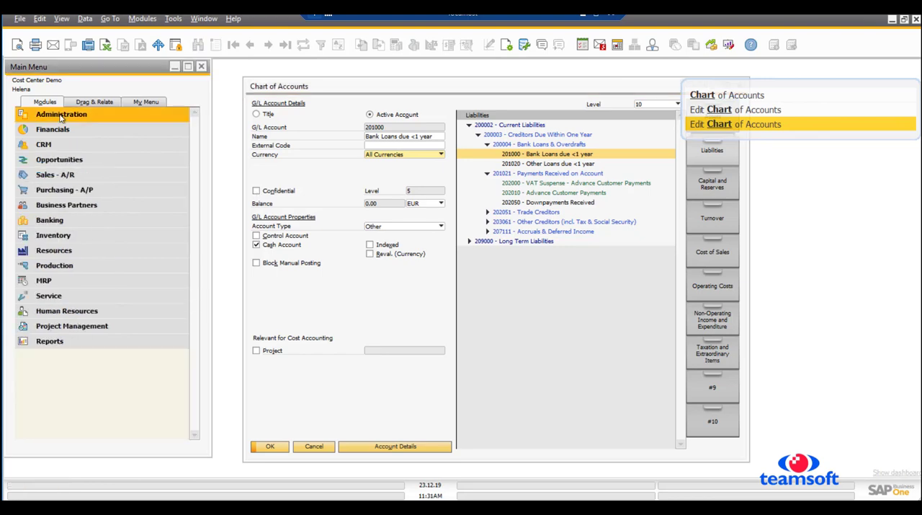
click(62, 115)
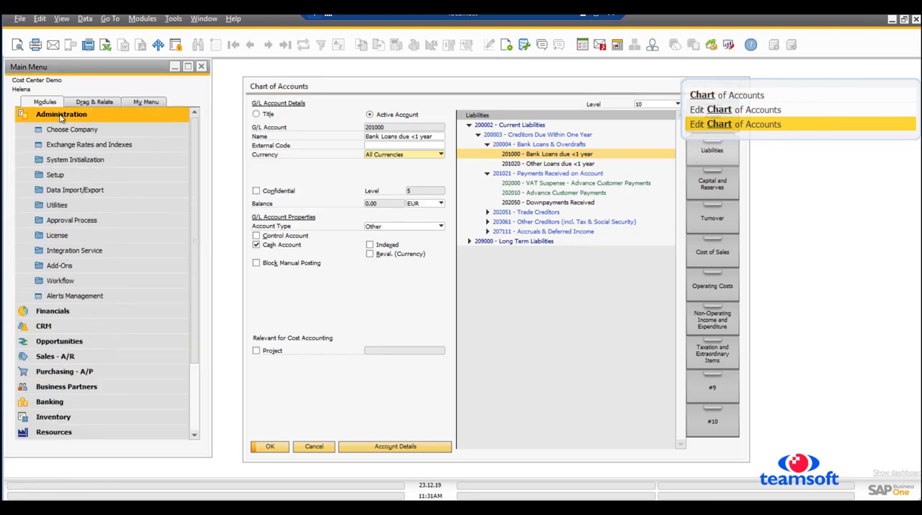
click(63, 160)
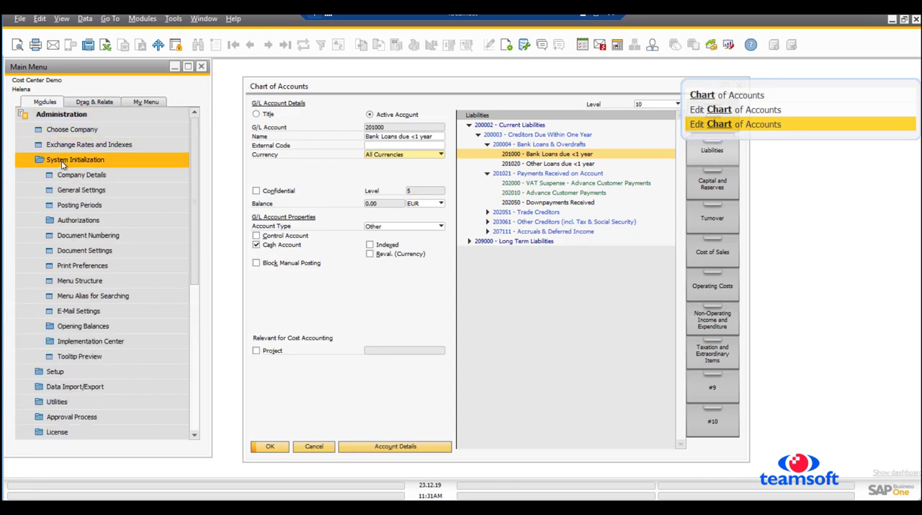
click(79, 222)
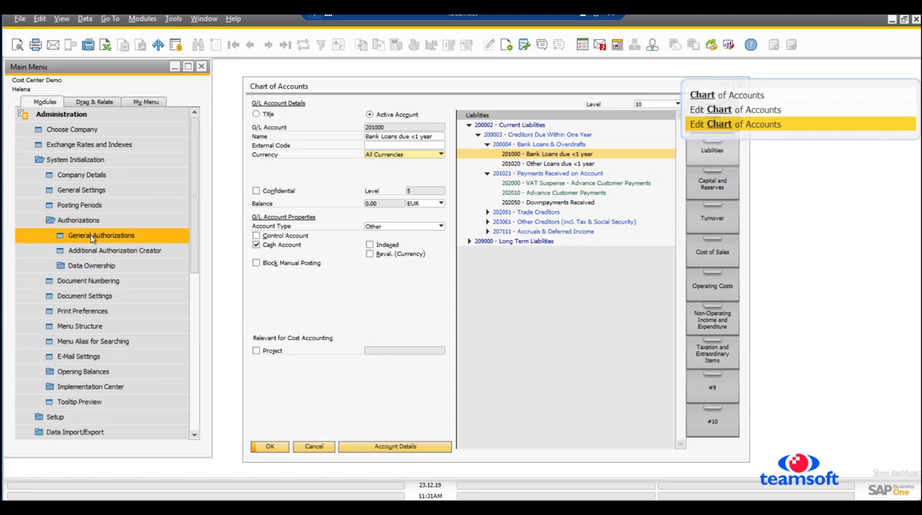
click(91, 238)
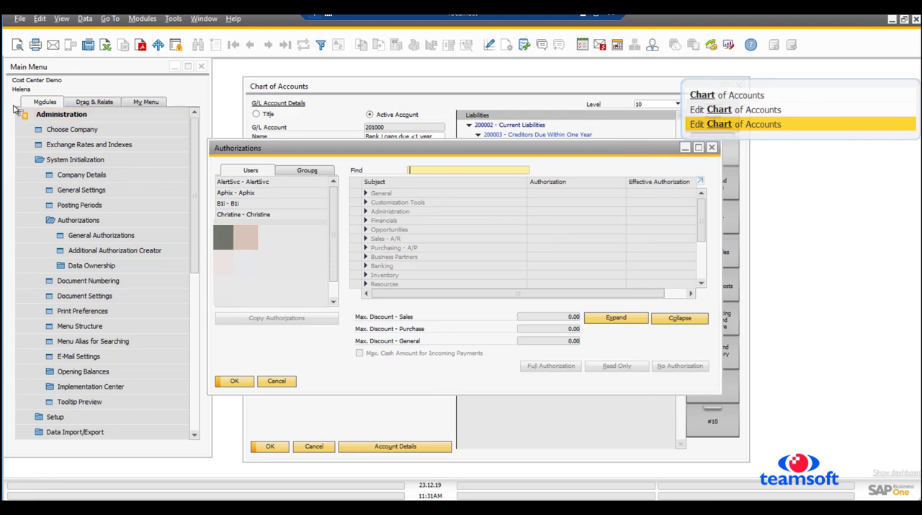
- View one user's General authorizations, including Access to Confidential Accounts, and leave the window without changes
click(240, 215)
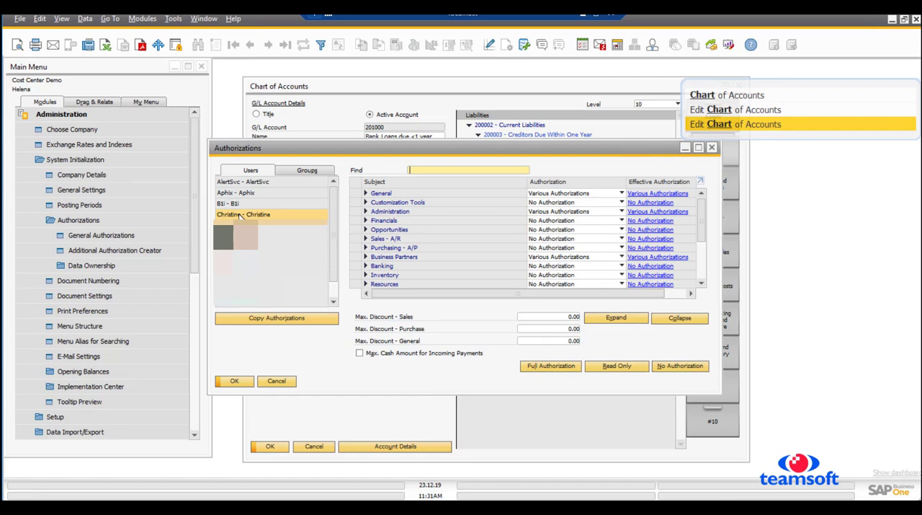
click(365, 194)
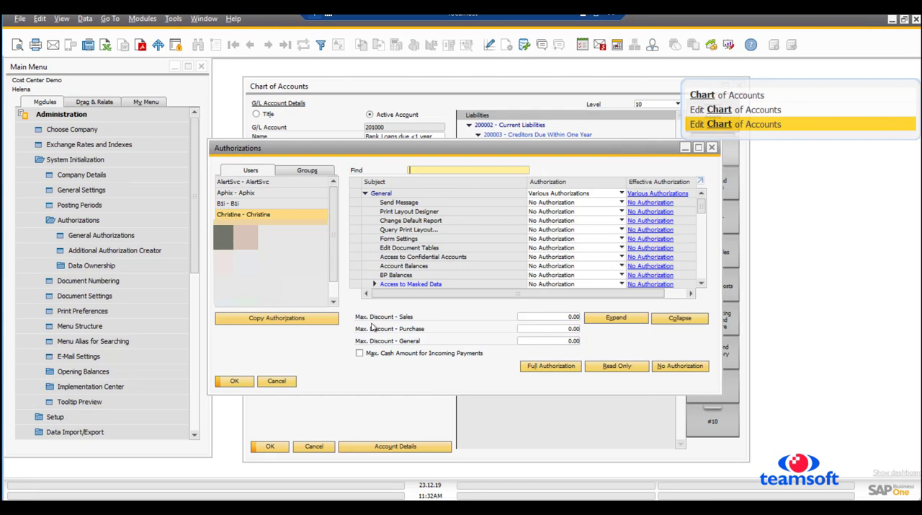
click(276, 379)
- Show the Assets drawer in the Chart of Accounts and view the details of the Trade Debtors (domestic) account
drag(596, 85, 444, 100)
click(557, 132)
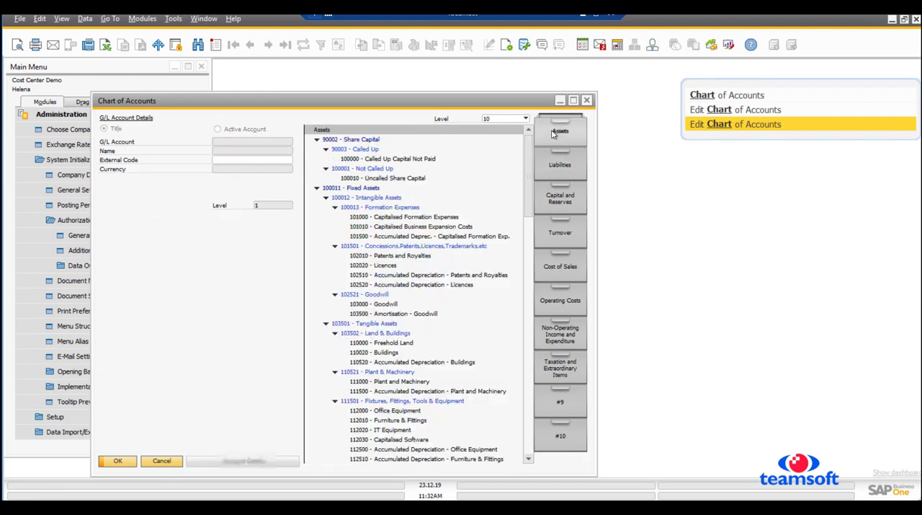
drag(528, 193, 545, 325)
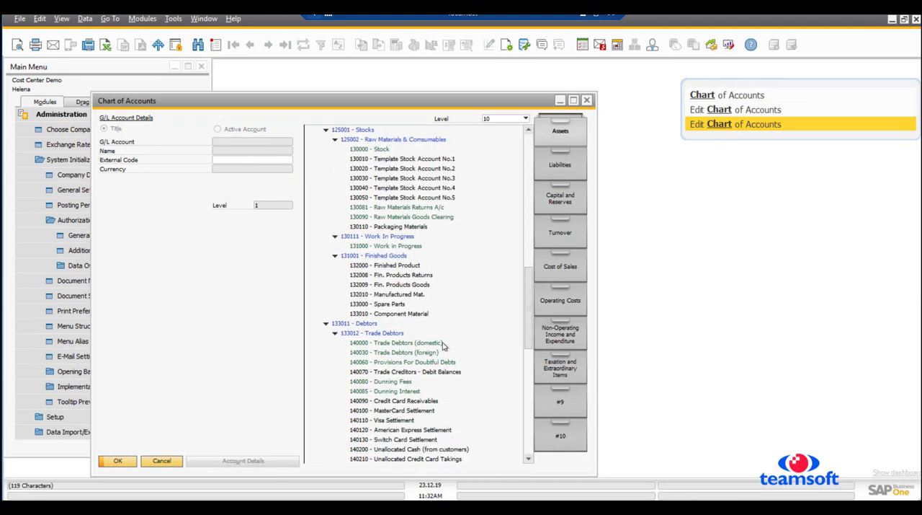
click(399, 344)
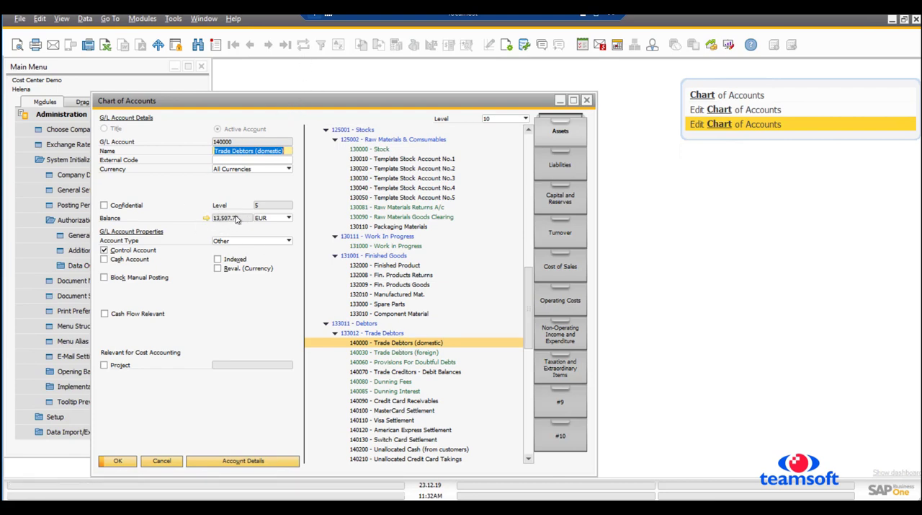
- Open the Trade Debtors (domestic) account balance and view the journal entry of the transaction posted on 25.10.19
click(206, 220)
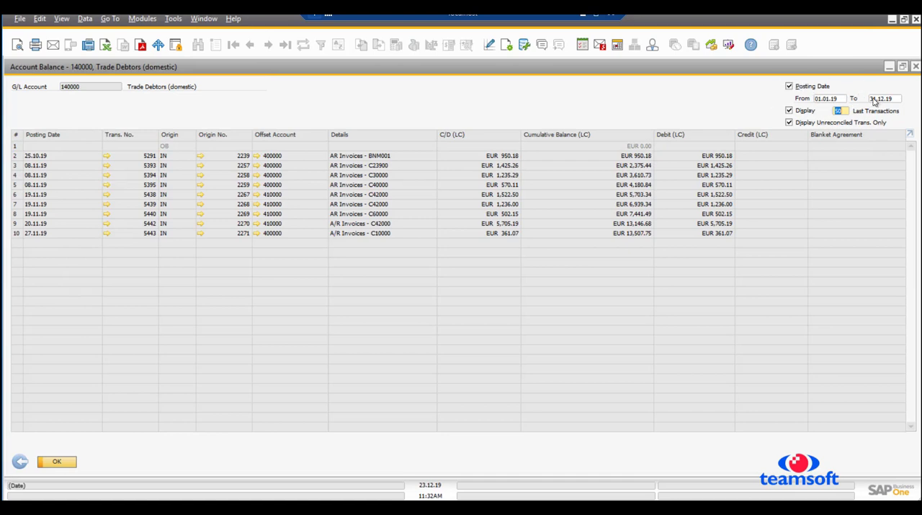
click(789, 110)
click(107, 156)
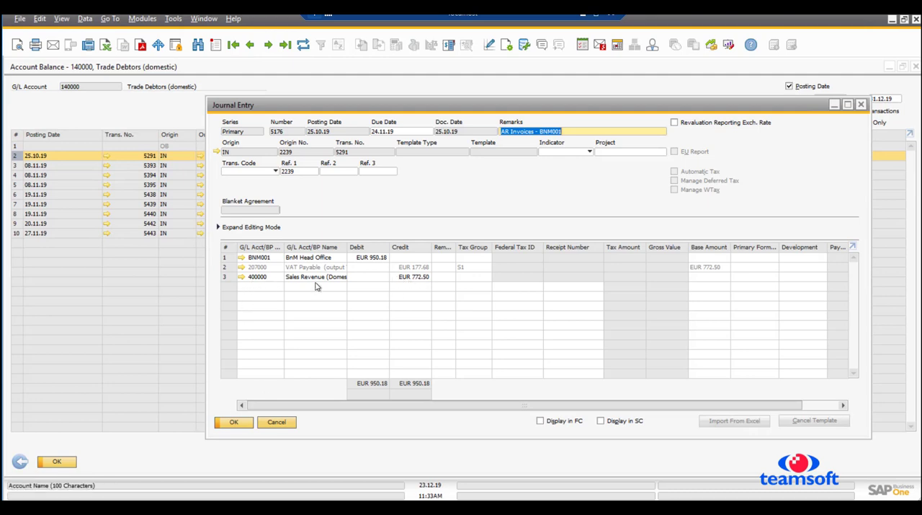
click(236, 428)
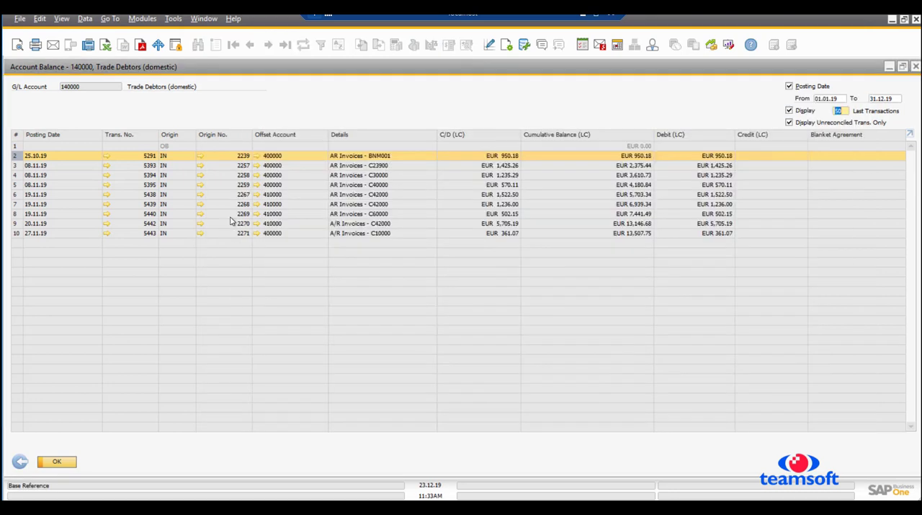
- View the original A/R invoice behind the 25.10.19 transaction and return to the Chart of Accounts
click(201, 158)
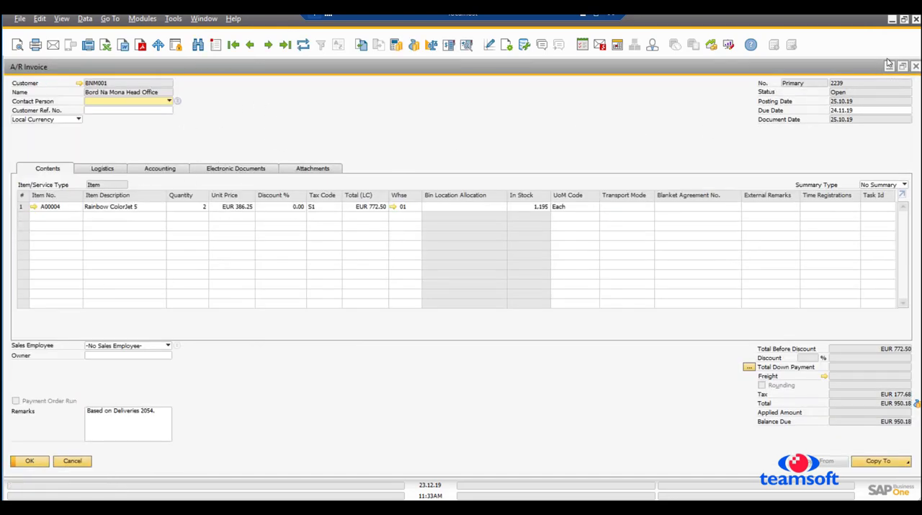
click(915, 66)
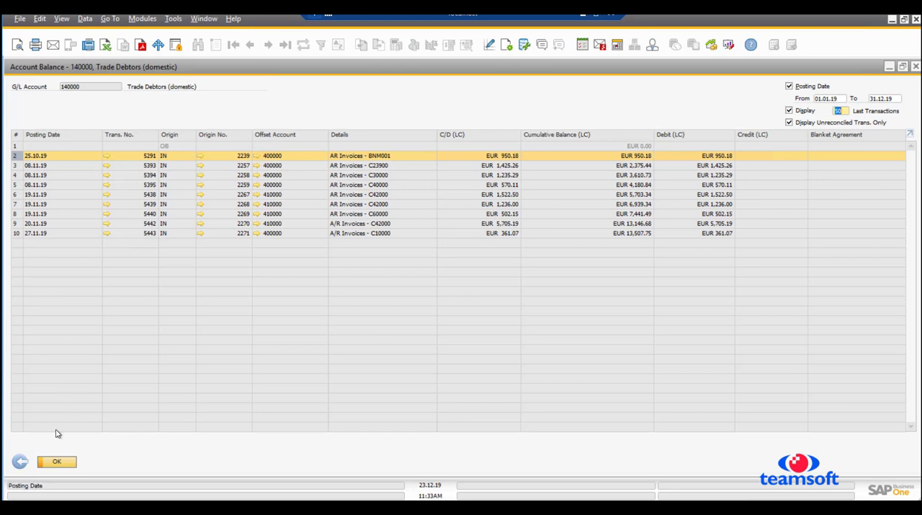
click(19, 461)
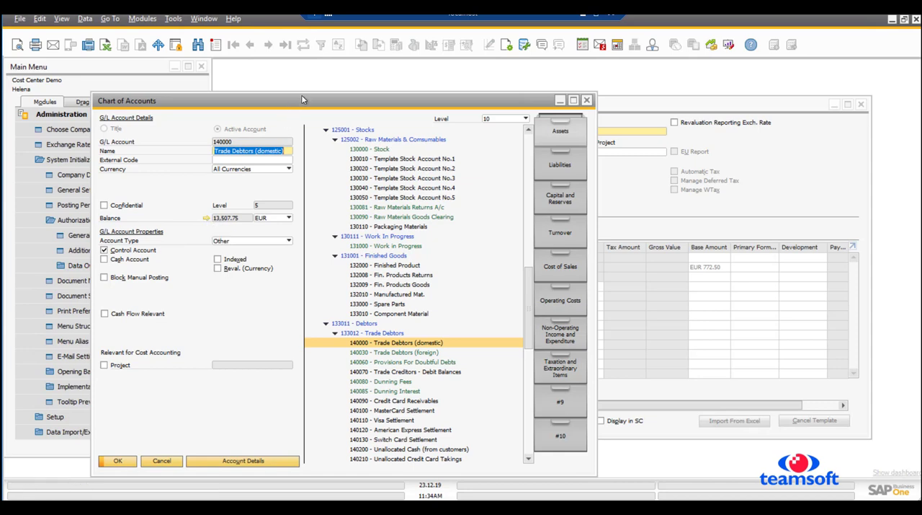
- Reposition the Chart of Accounts window and open the G/L Account Details of Trade Debtors (domestic)
drag(302, 95, 326, 66)
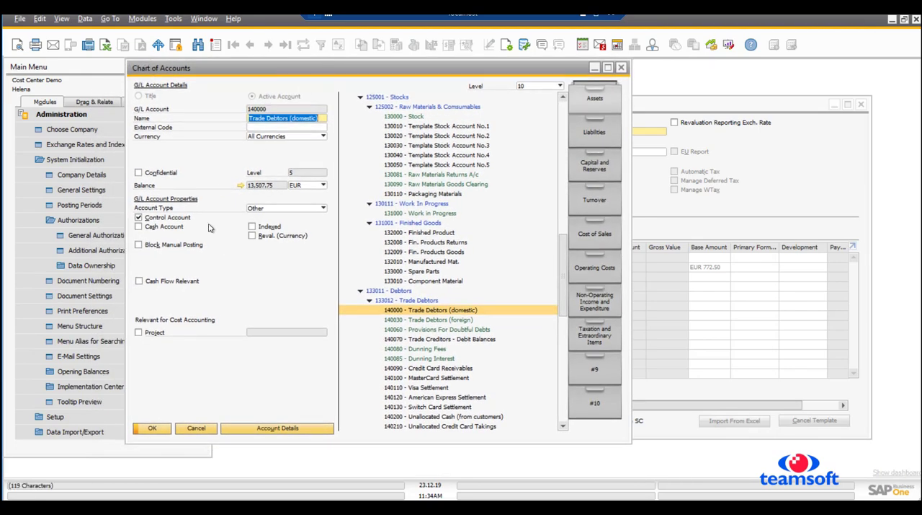
click(138, 218)
click(284, 432)
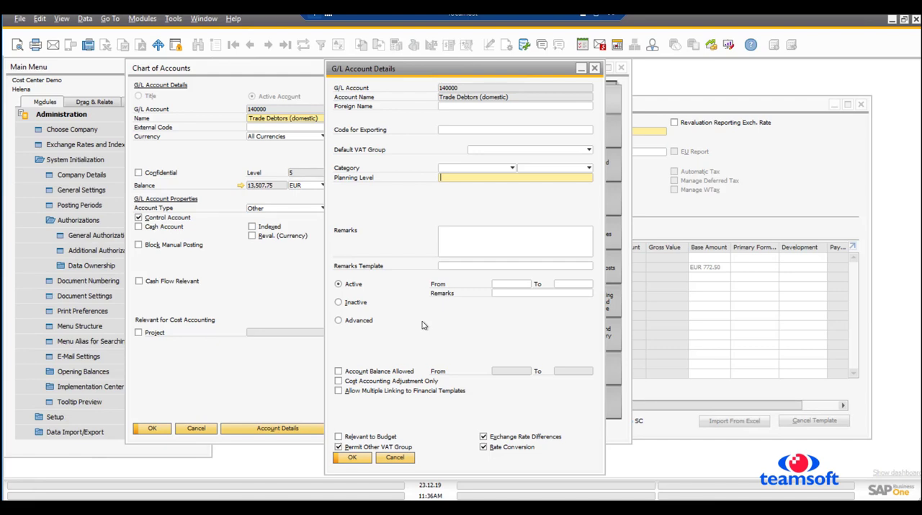
- Check the Active From date field in the Trade Debtors (domestic) G/L Account Details and close the details
click(510, 286)
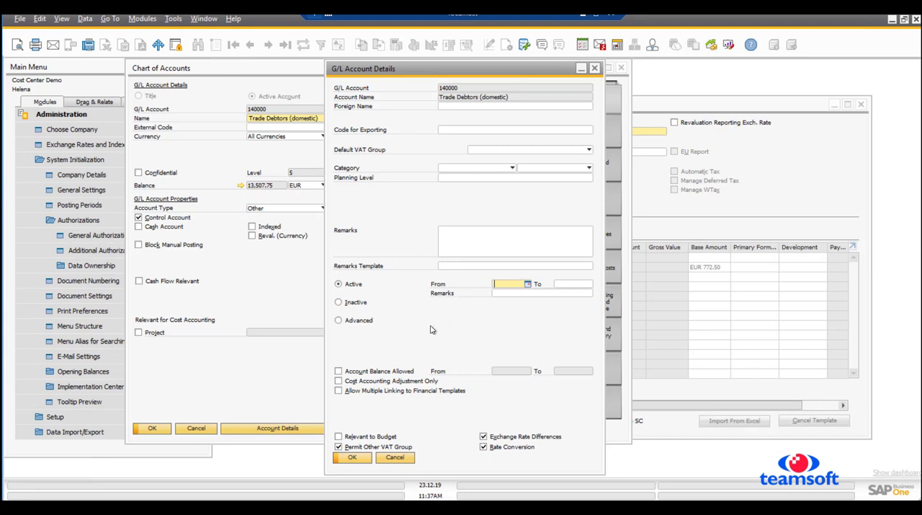
click(353, 459)
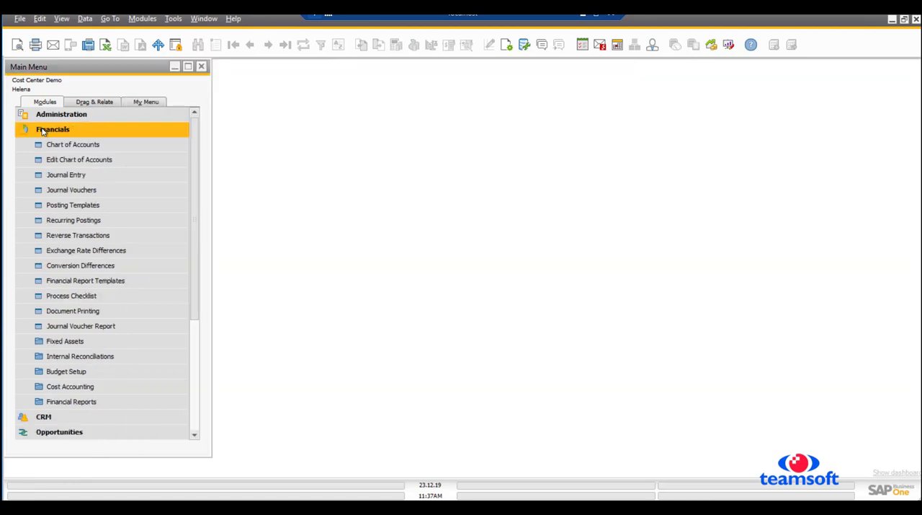
- Open Edit Chart of Accounts from Financials with only the Assets drawer selected
click(76, 160)
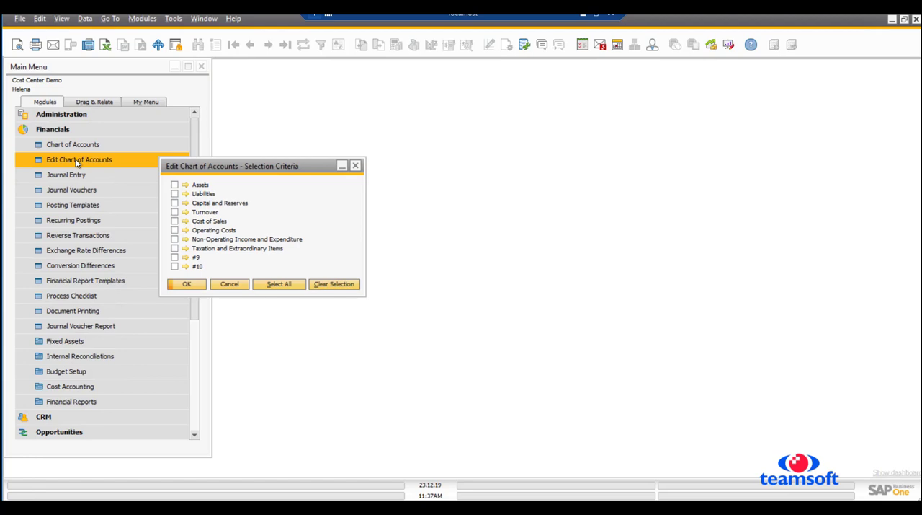
click(175, 185)
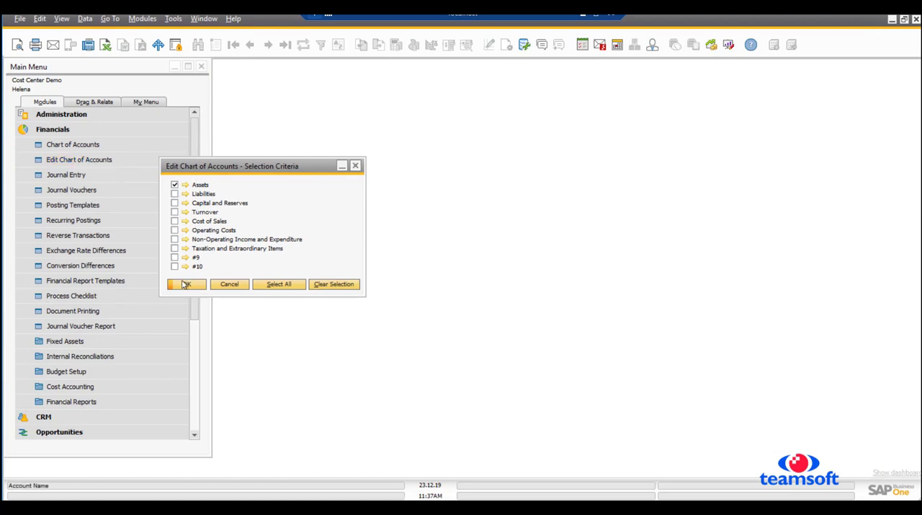
click(187, 284)
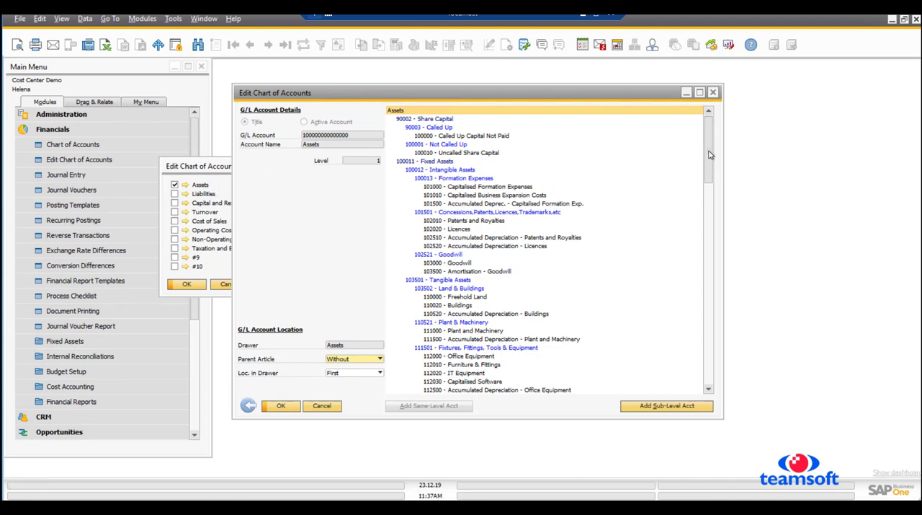
- Rename account 160000 Petty Cash to Petty Cash EUR and save the change
drag(710, 155, 735, 343)
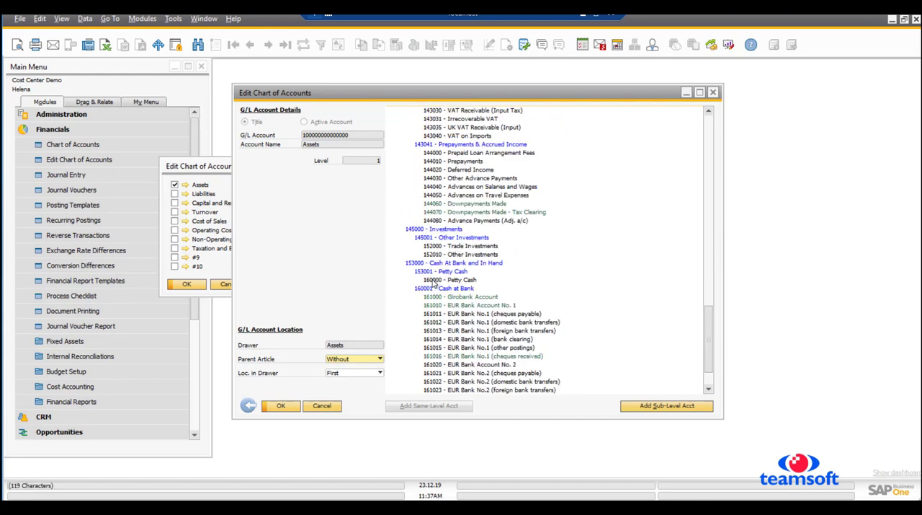
click(435, 281)
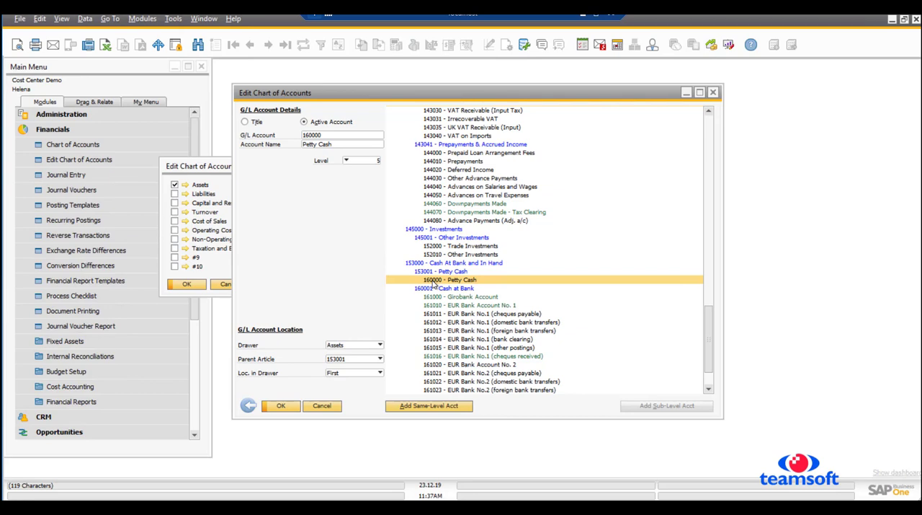
click(306, 144)
click(345, 144)
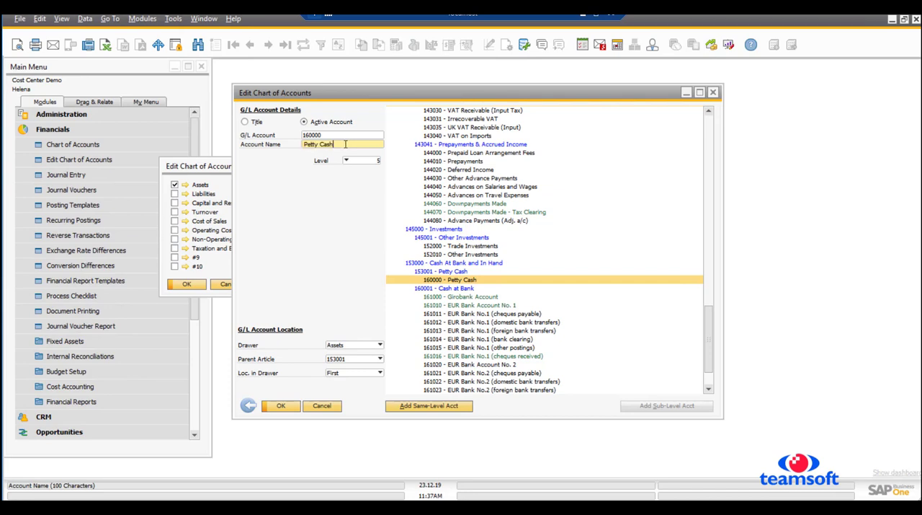
text(EUR)
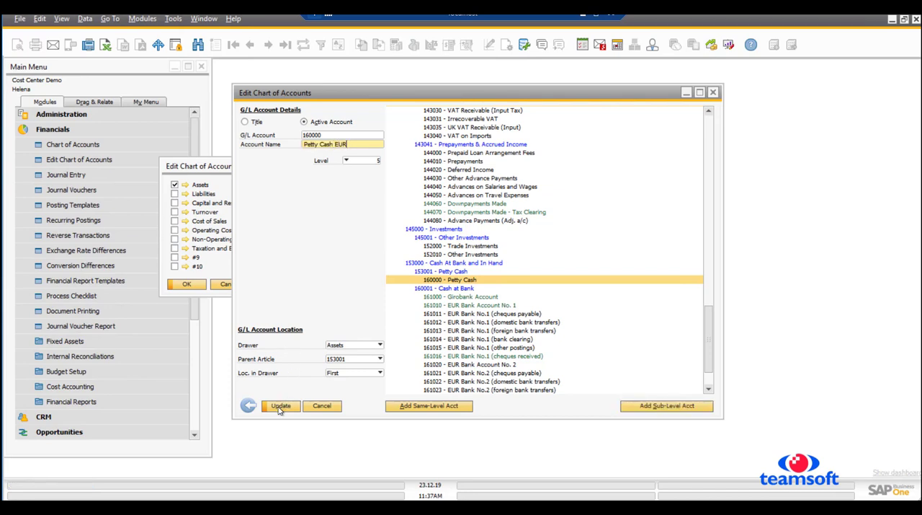
click(281, 405)
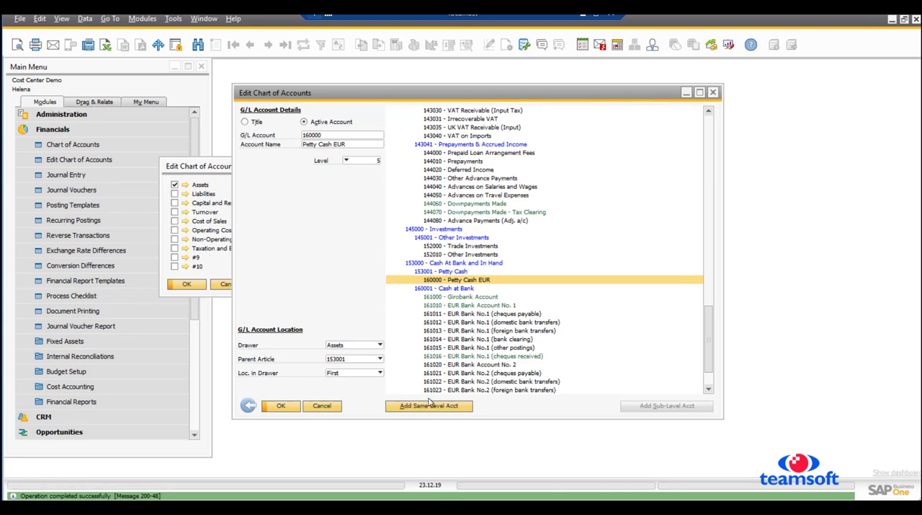
- Add sub-level account 160010 named Petty Cash STG under title 153001 Petty Cash, save it and close the chart of accounts editor
click(446, 272)
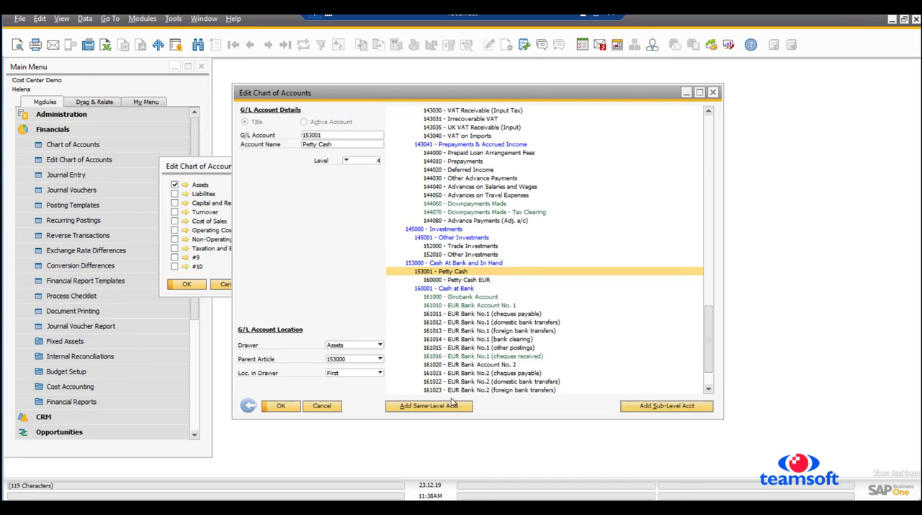
click(678, 409)
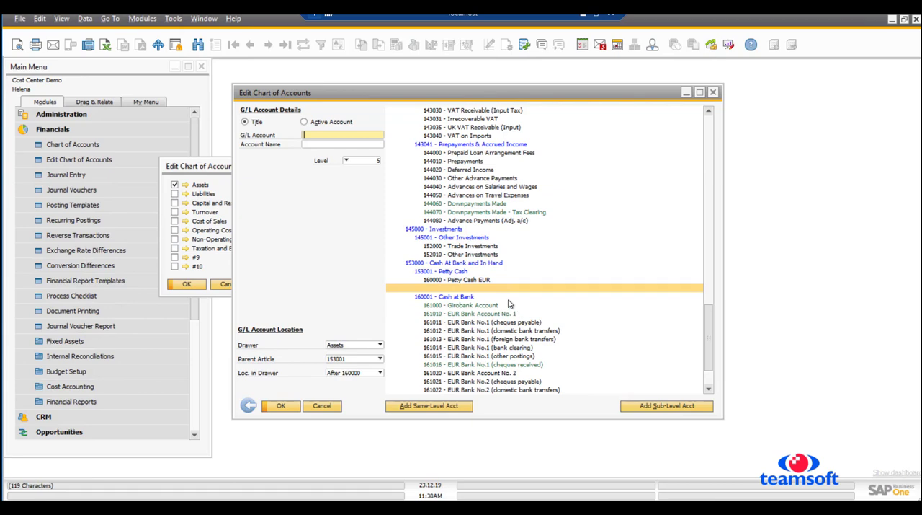
text(160010)
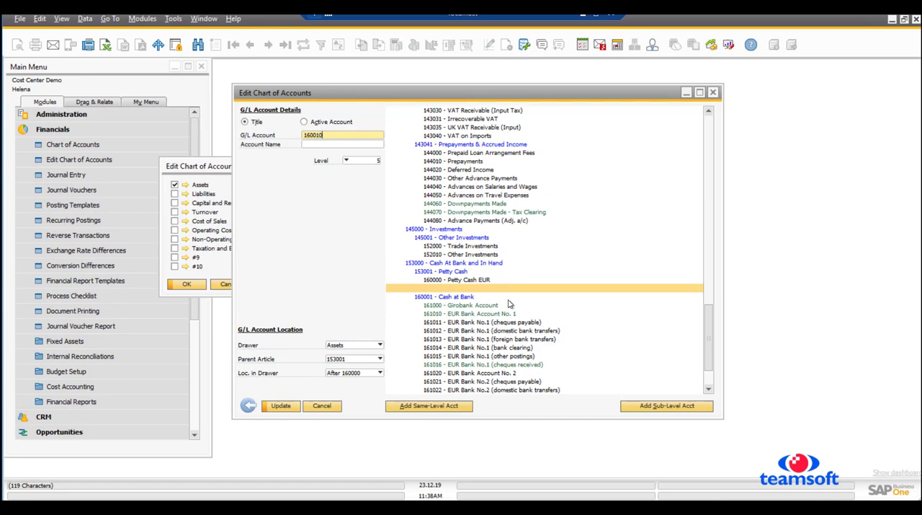
click(342, 147)
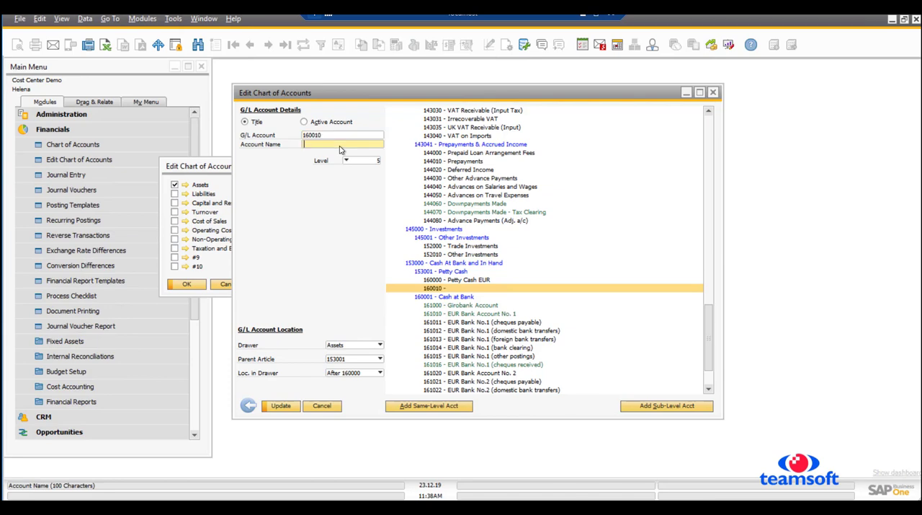
text(Petty Cash STG)
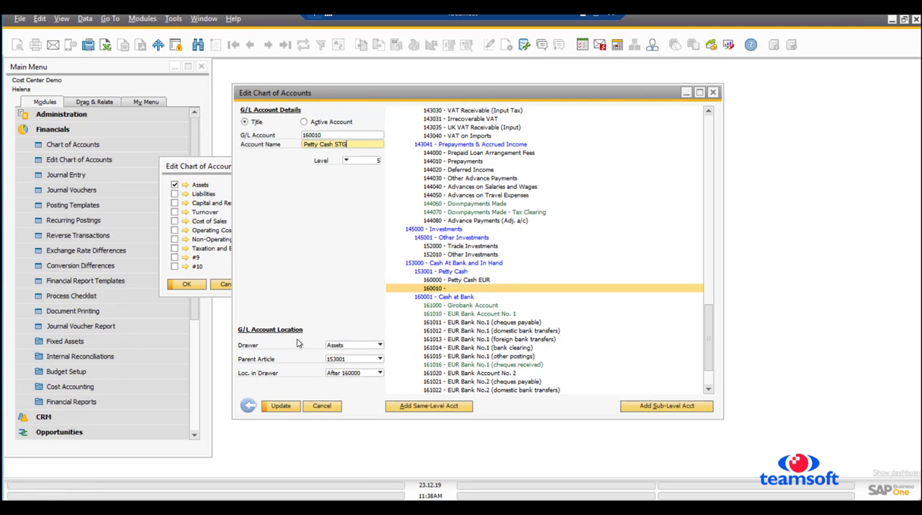
click(277, 406)
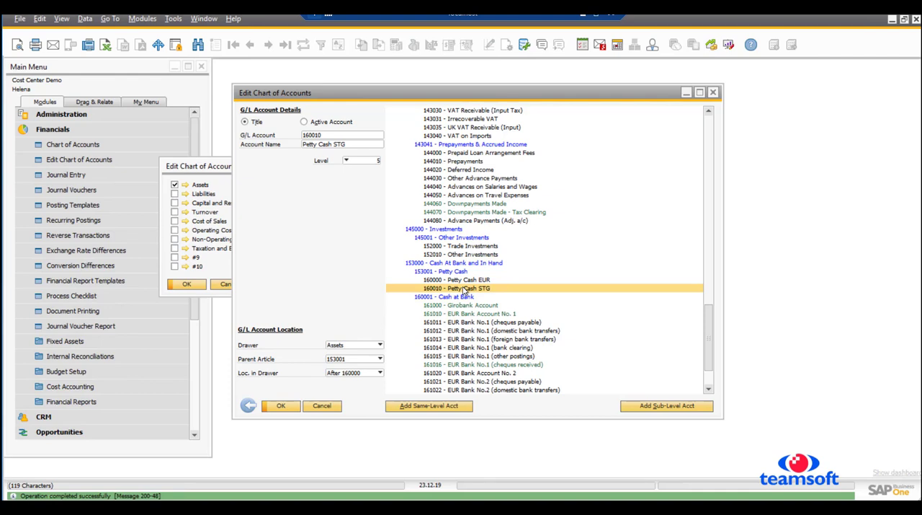
click(281, 405)
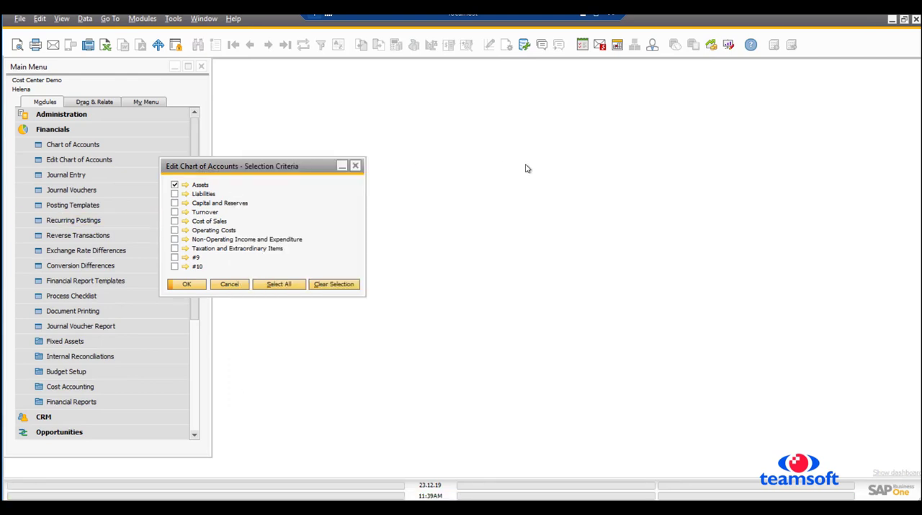
click(356, 168)
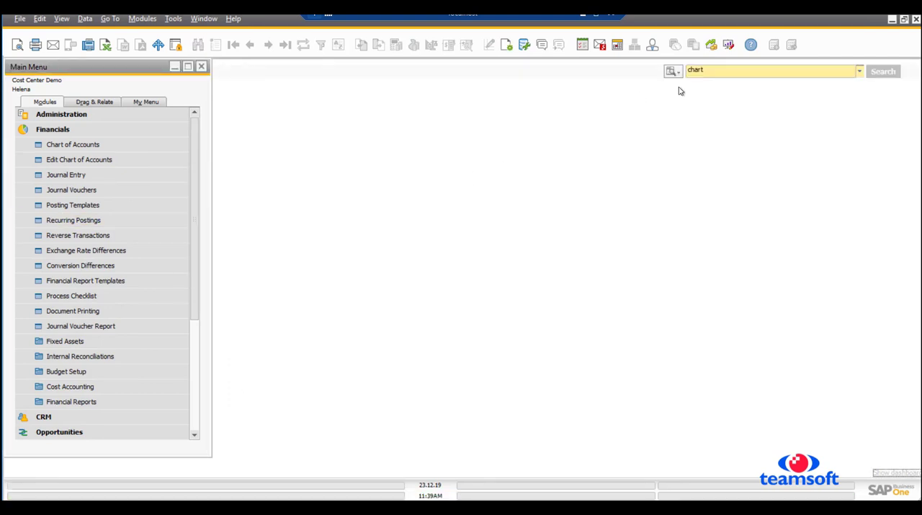
- Look up "determ" among the menu functions and open G/L Account Determination
drag(710, 69, 673, 75)
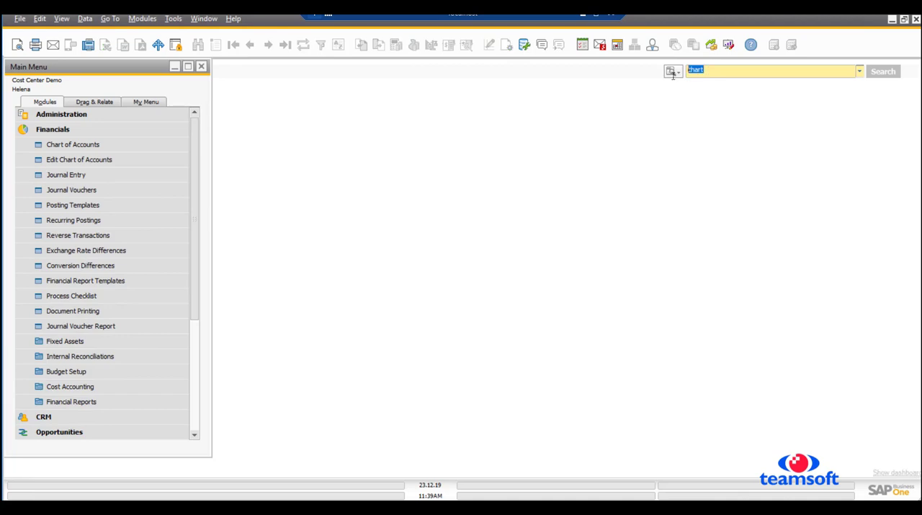
text(deter)
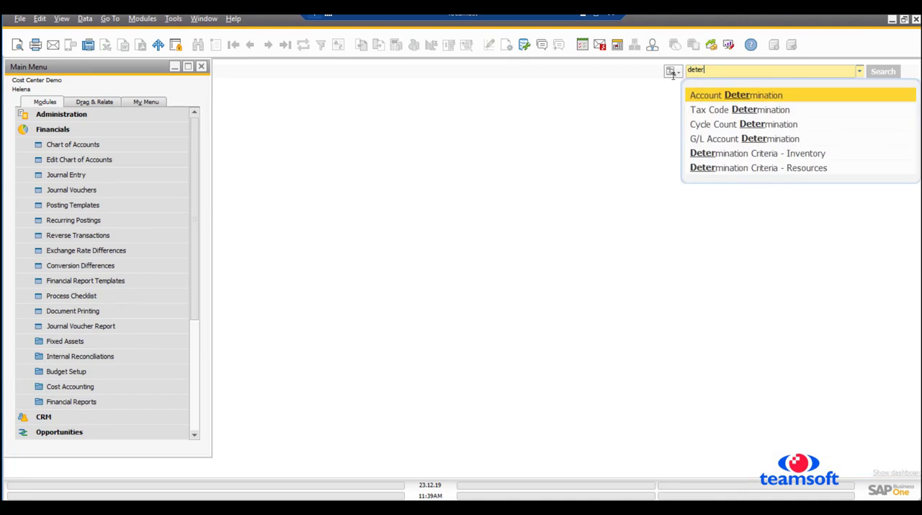
text(m)
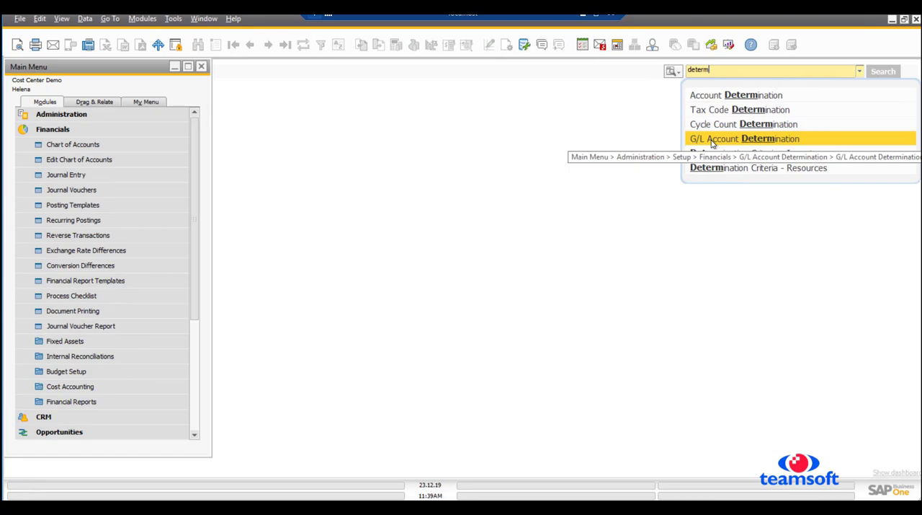
click(714, 140)
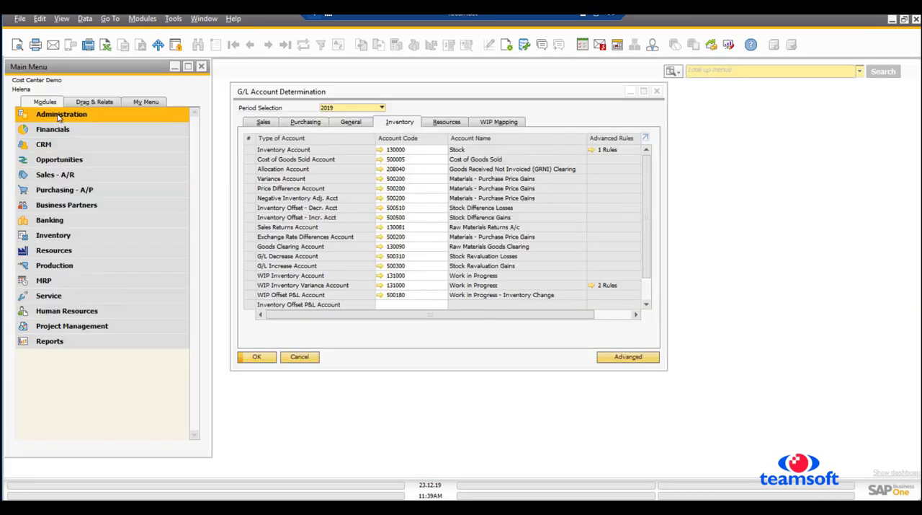
- Locate G/L Account Determination within the Administration setup for Financials and bring its window to the front
click(61, 114)
click(54, 175)
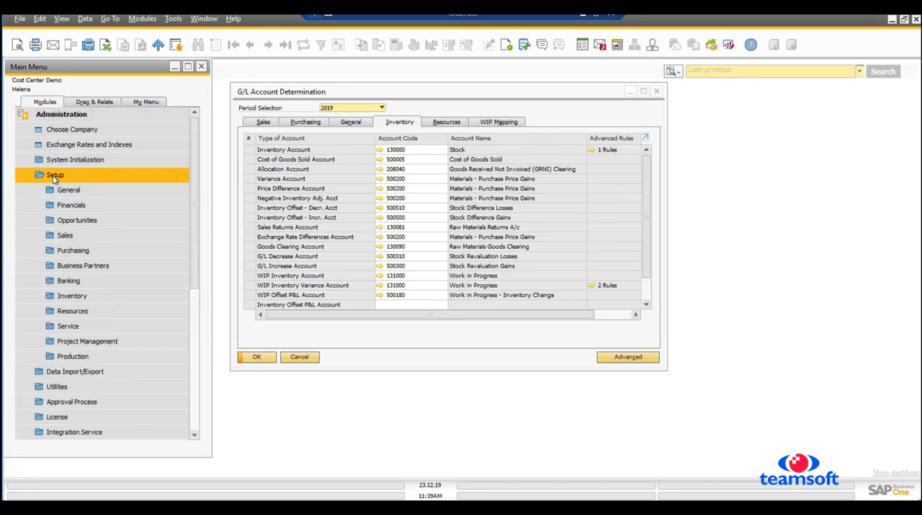
click(71, 205)
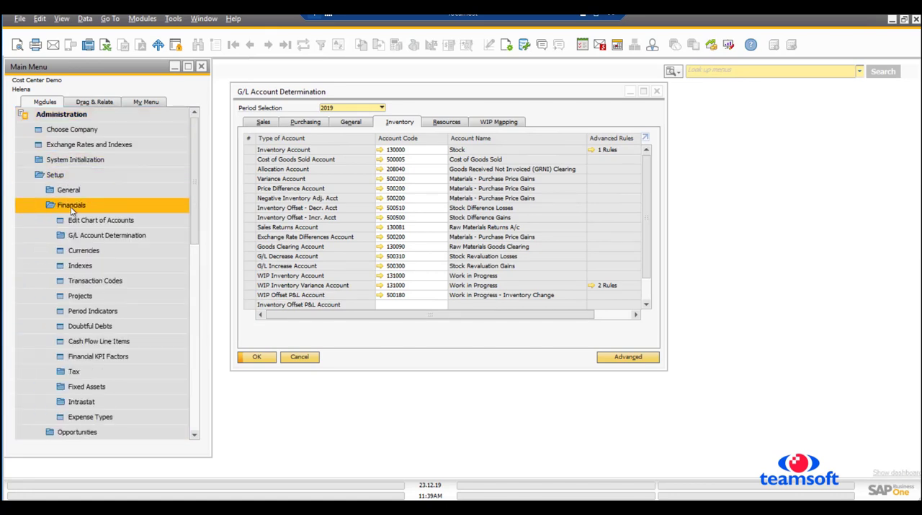
click(97, 237)
click(109, 252)
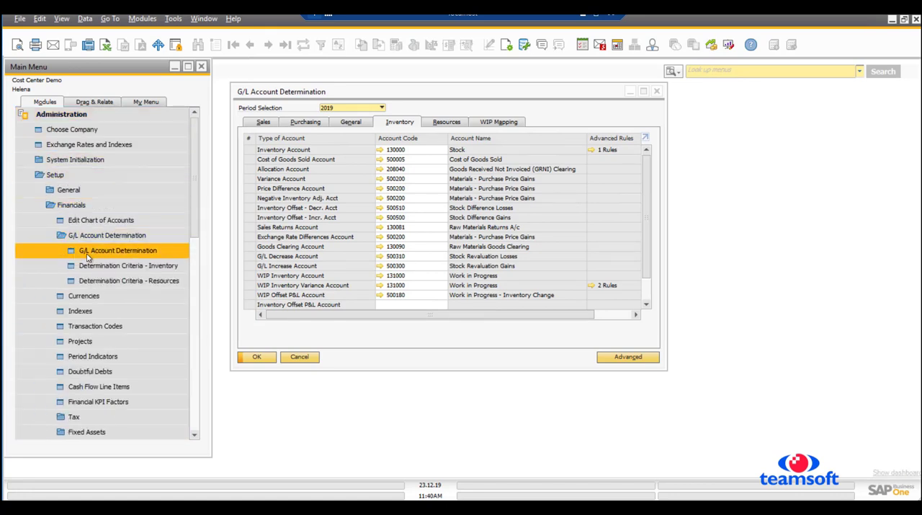
click(386, 94)
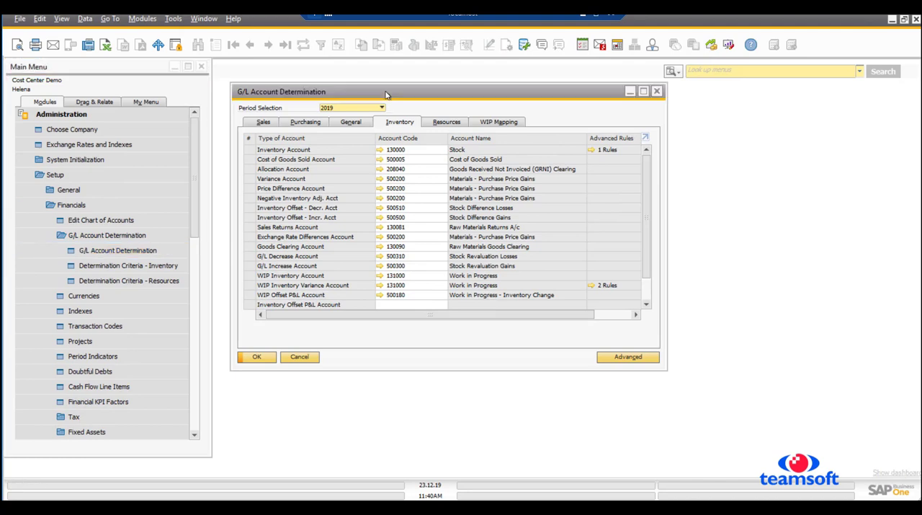
- Review the Sales, WIP Mapping, Resources and Inventory account assignments for period 2019
click(263, 122)
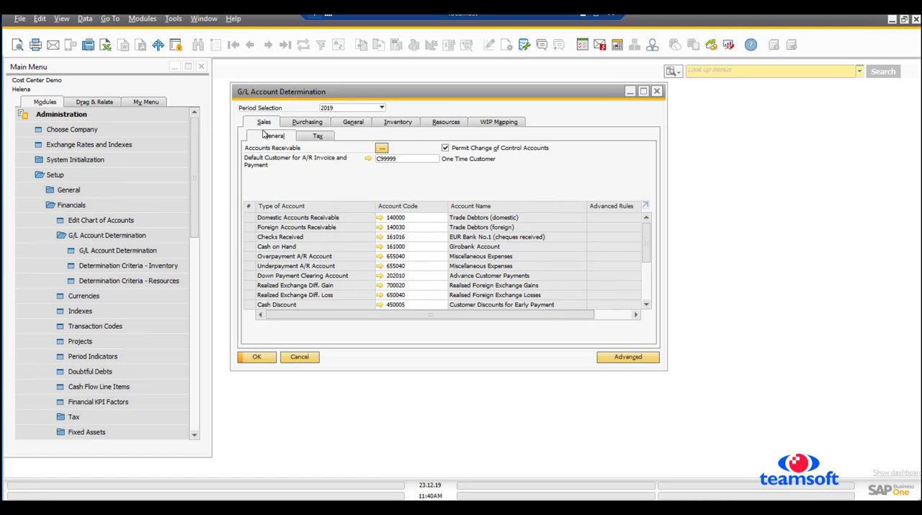
click(498, 124)
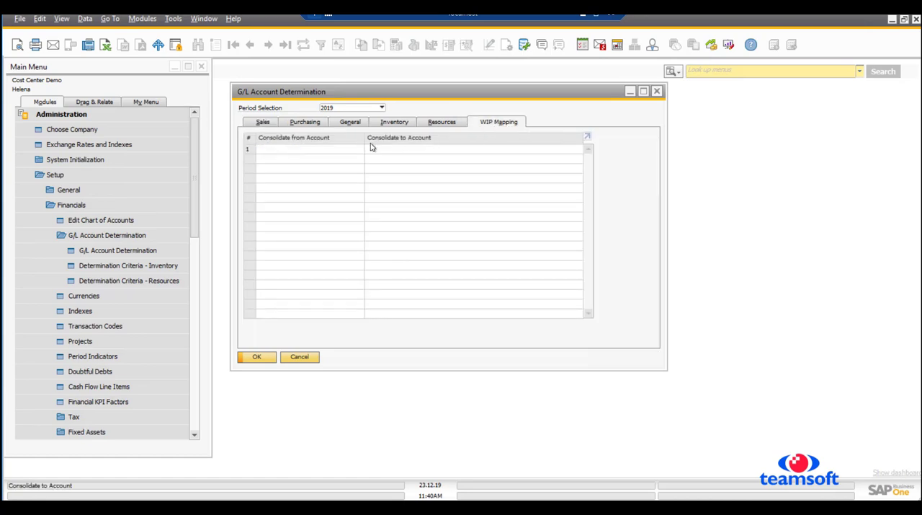
click(446, 124)
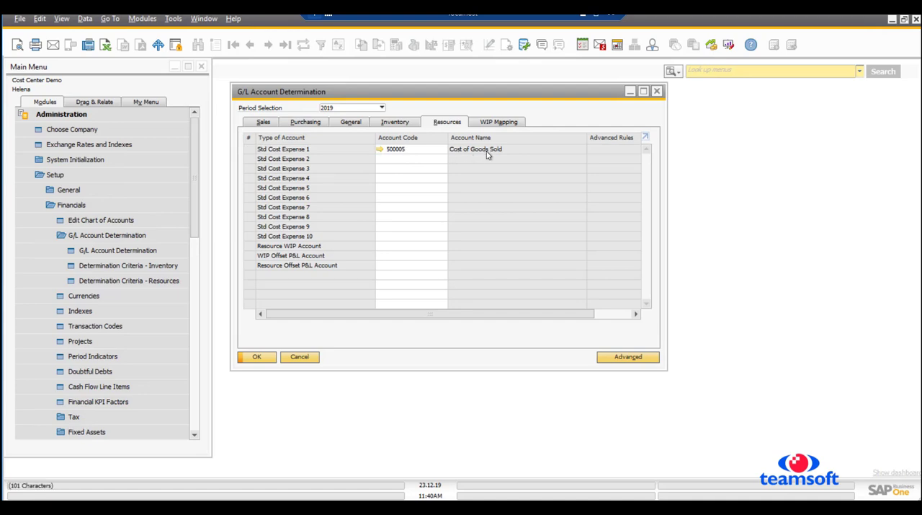
click(395, 123)
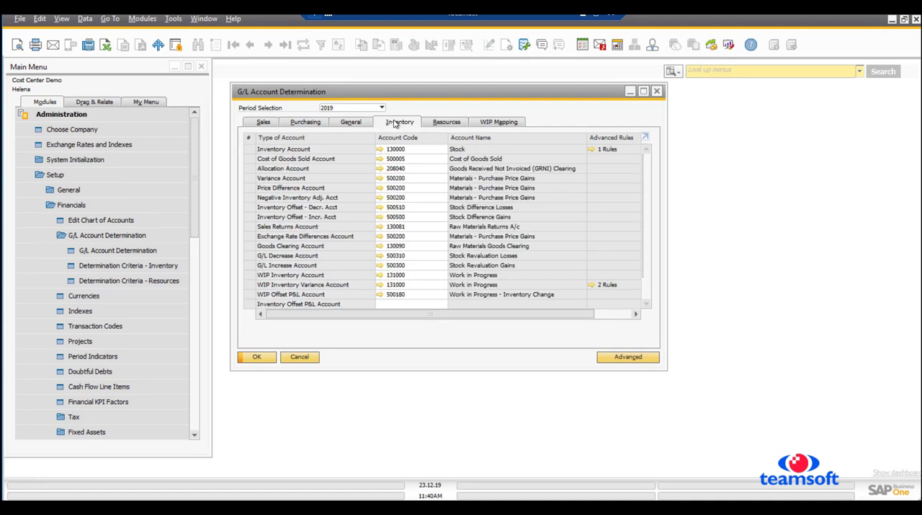
- Open the advanced inventory determination rules in an enlarged window and check the item code and warehouse options for rule R1
double_click(461, 91)
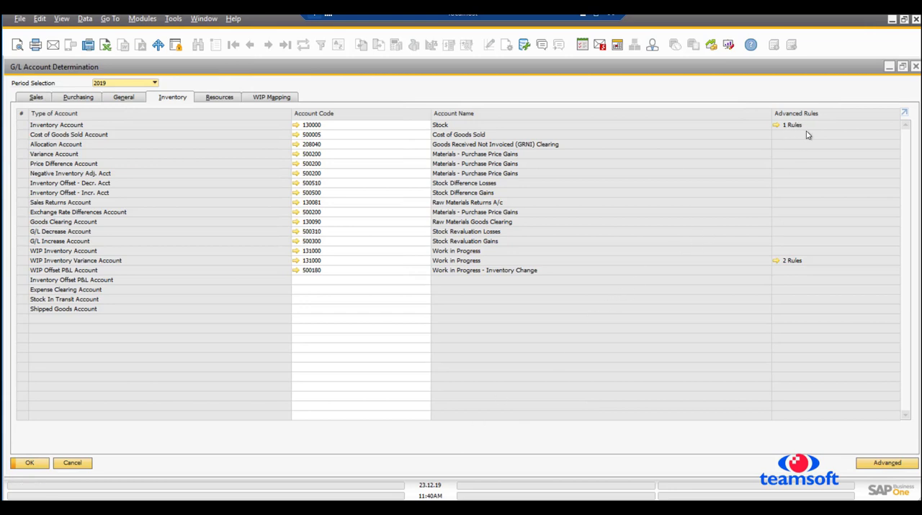
click(884, 463)
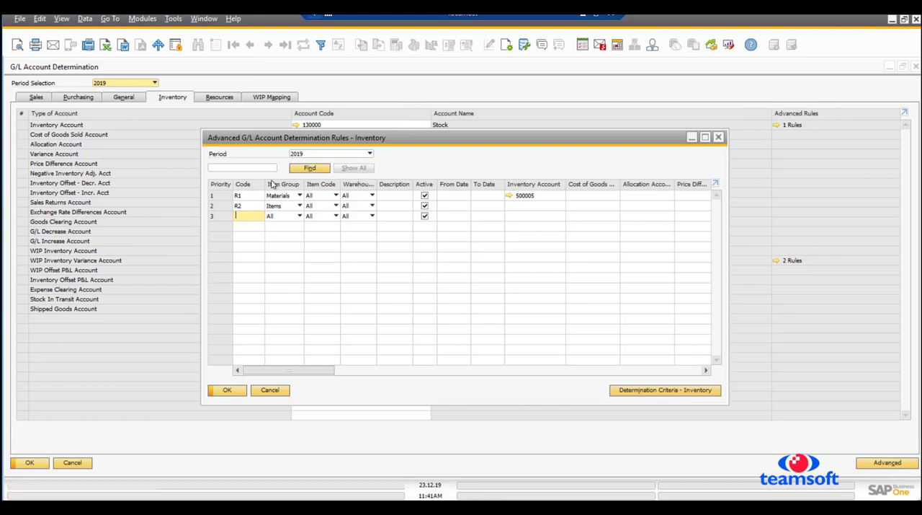
click(336, 198)
click(336, 198)
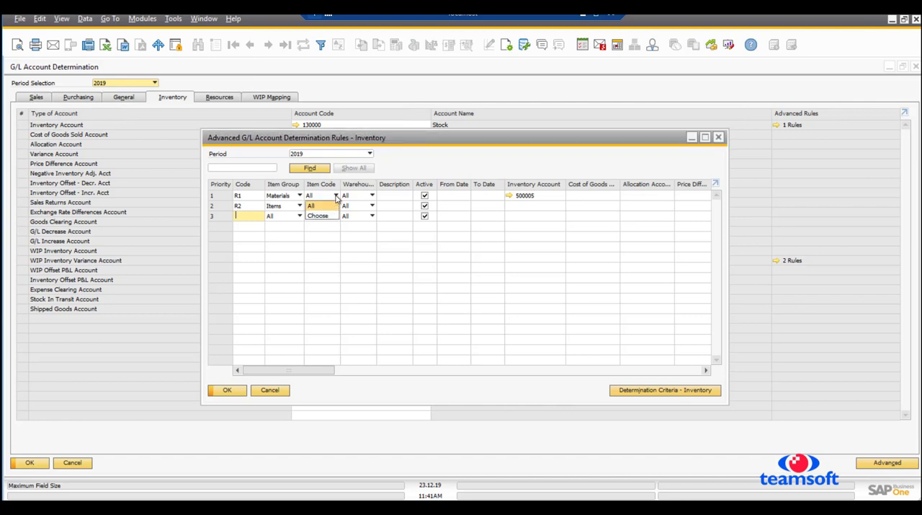
click(372, 196)
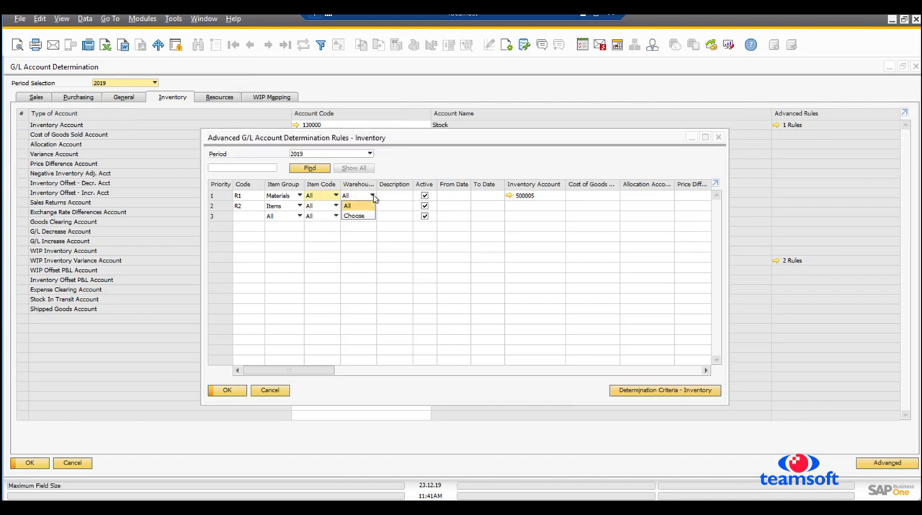
click(373, 196)
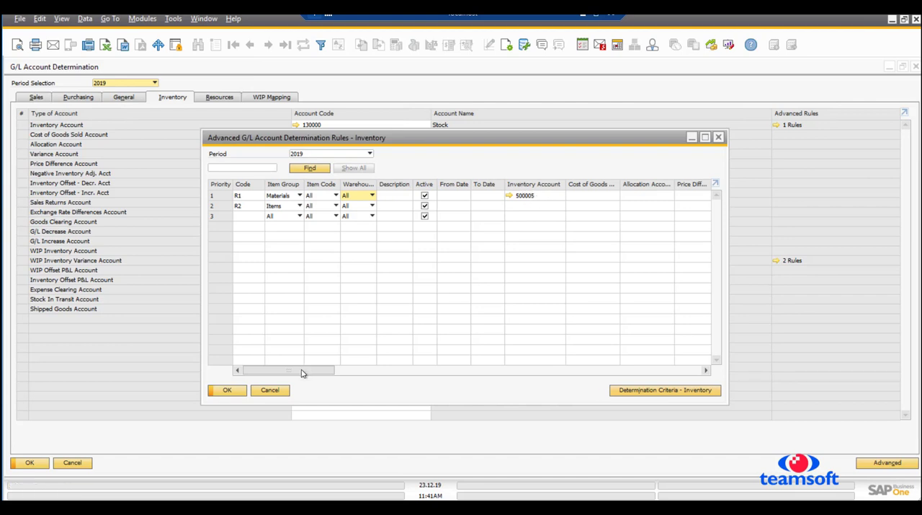
- Examine the remaining account columns of the advanced inventory determination rules and close the rules window
drag(303, 370, 540, 374)
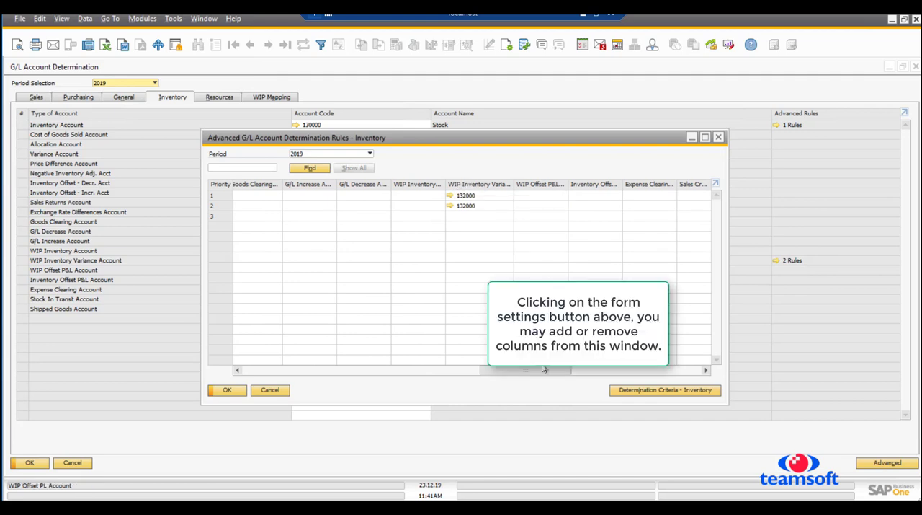
drag(532, 373, 281, 376)
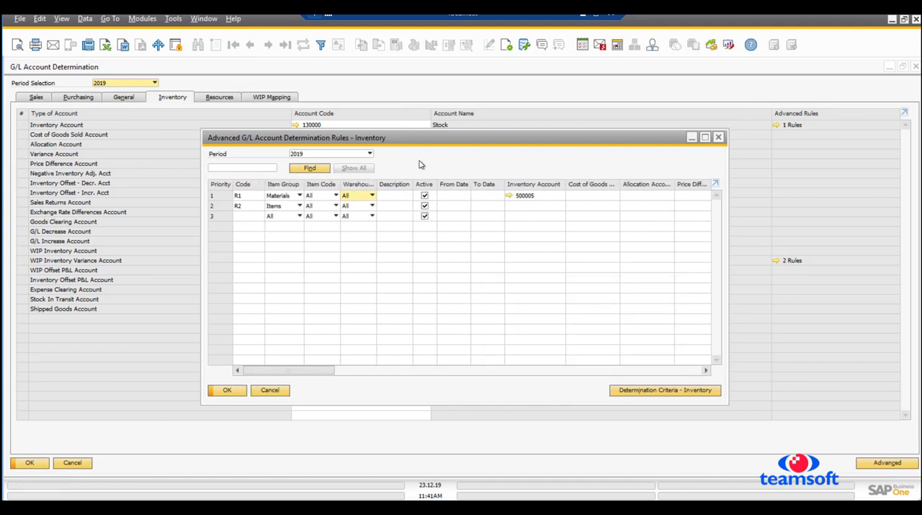
click(226, 391)
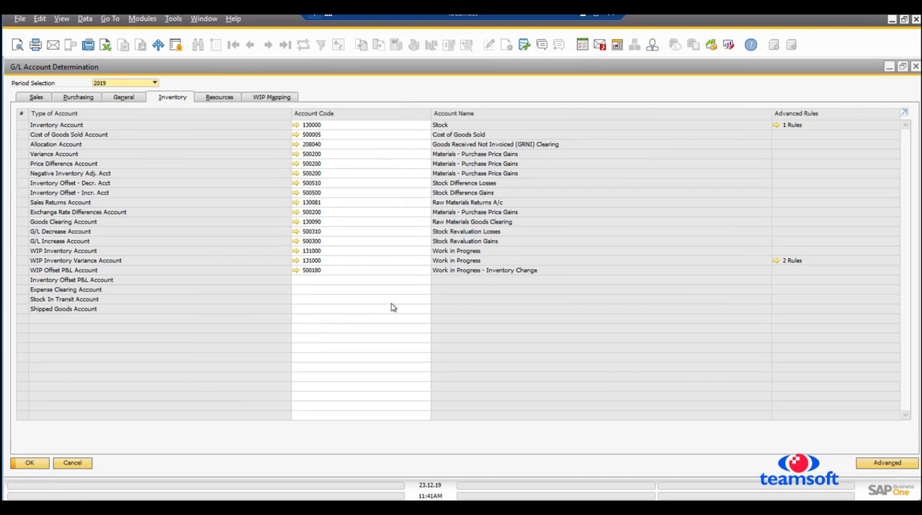
- Review the General and Sales account assignments, including the sales tax settings and the tax group options for services
click(123, 98)
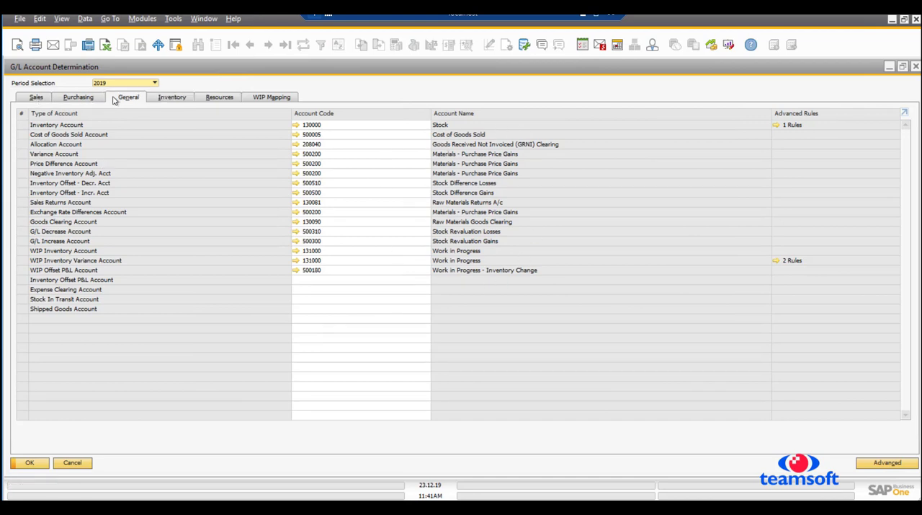
click(76, 98)
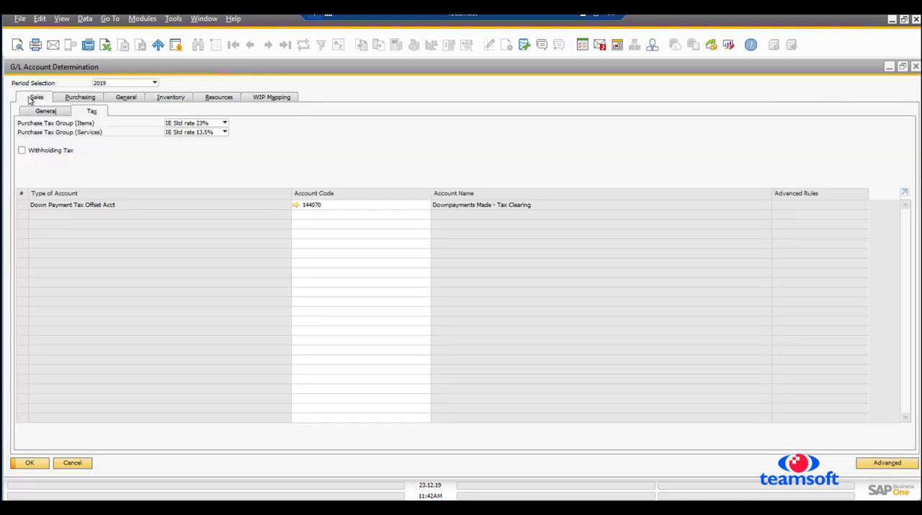
click(31, 99)
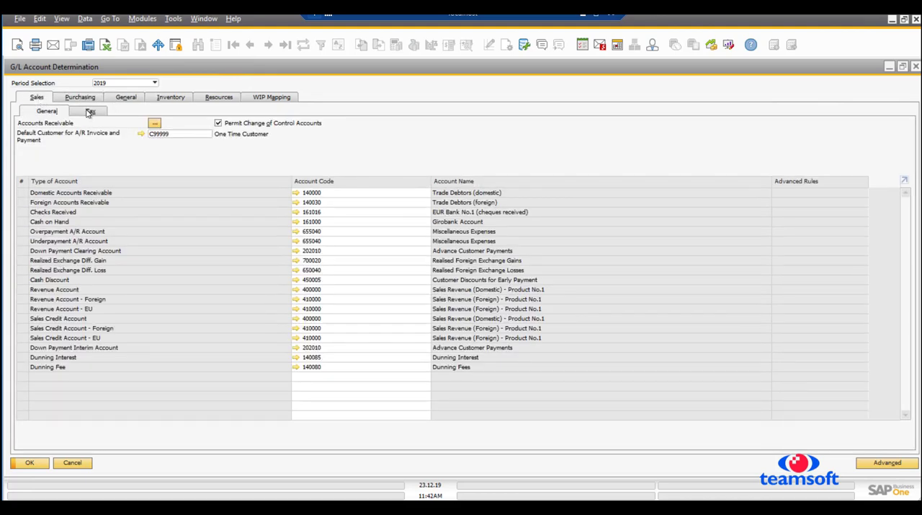
click(90, 113)
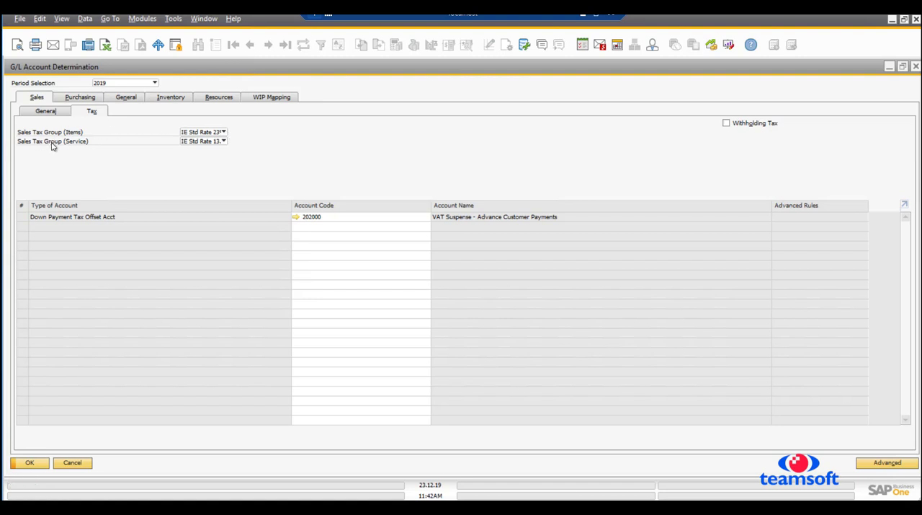
click(224, 142)
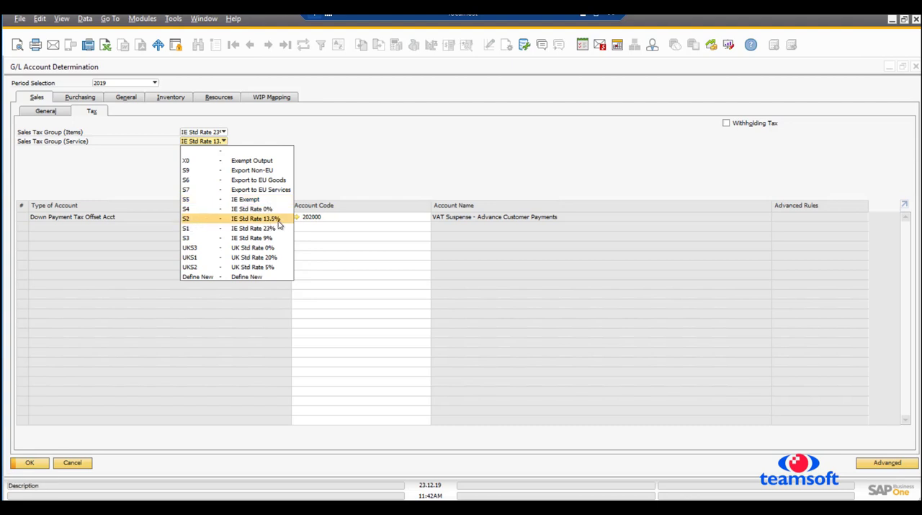
click(406, 163)
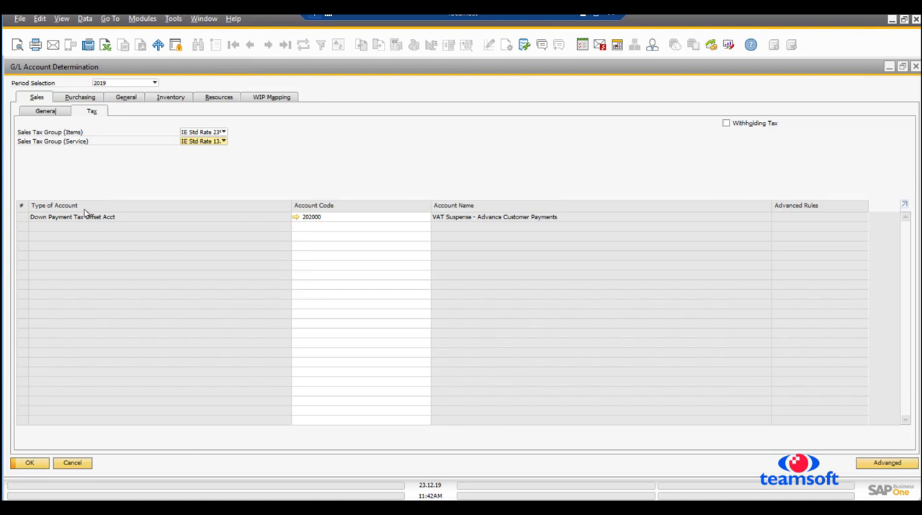
- Review the tax and general account assignments for Purchasing and close G/L Account Determination
click(75, 99)
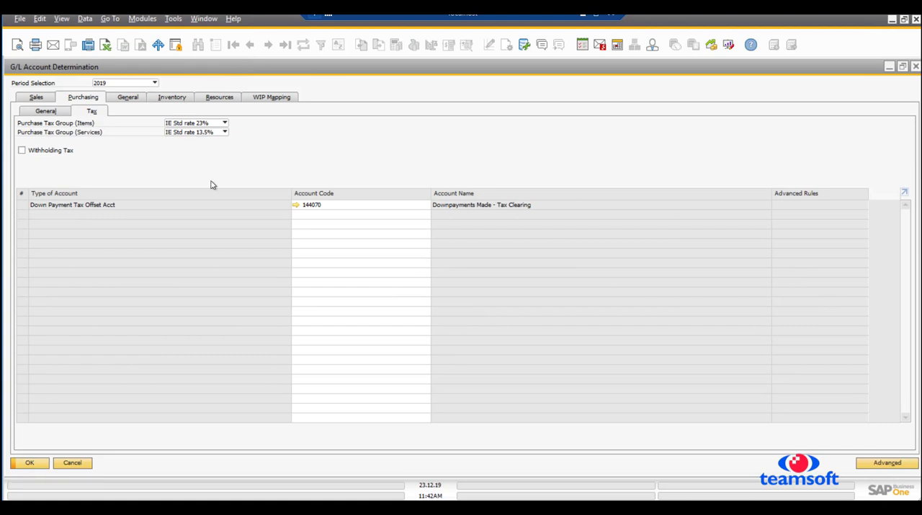
click(42, 112)
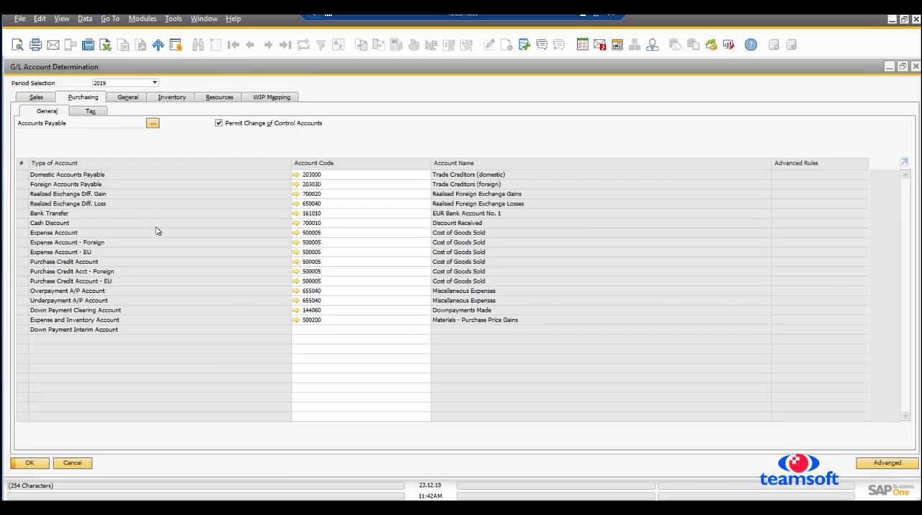
click(23, 464)
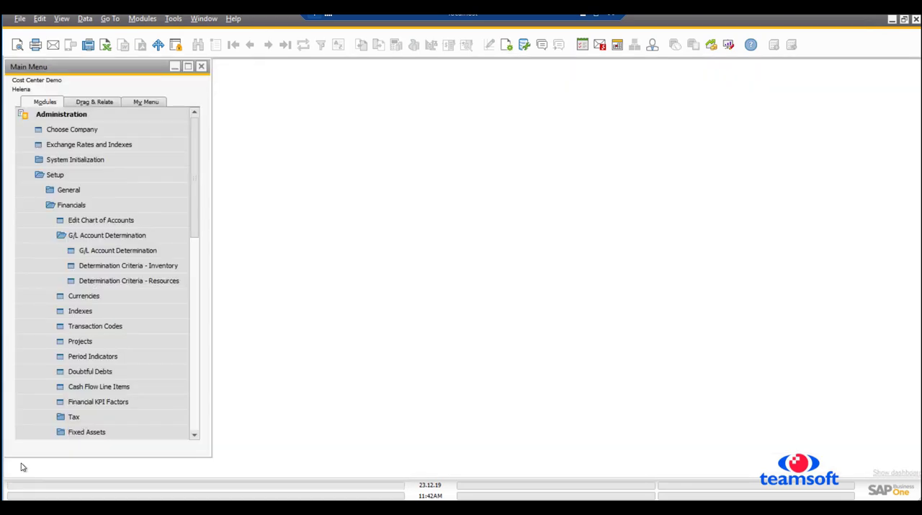